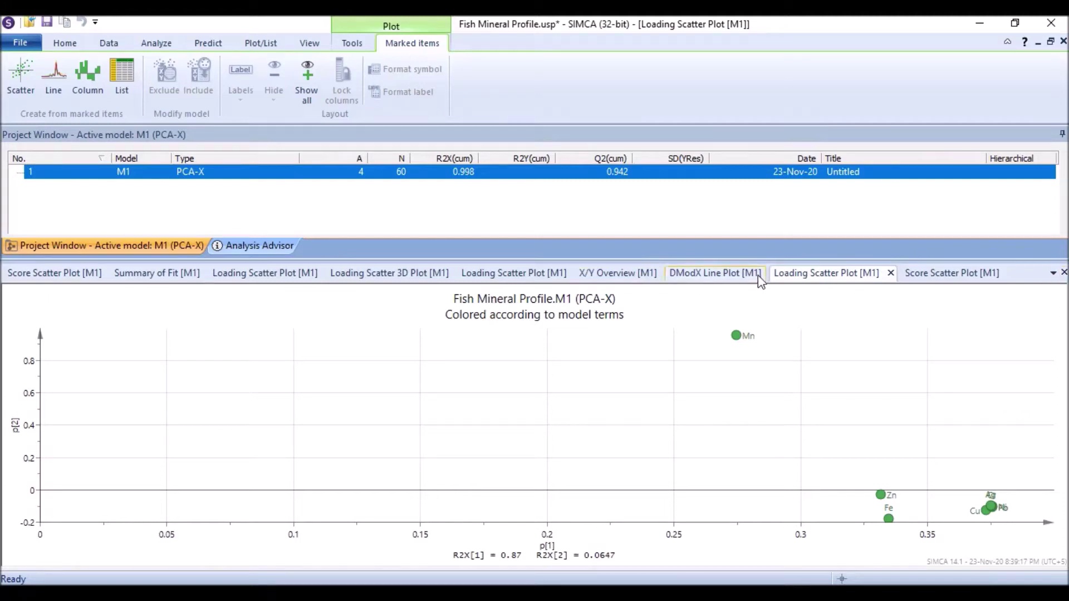
- Show the M1 score scatter plot, then view M1's summary of fit across four components
click(931, 274)
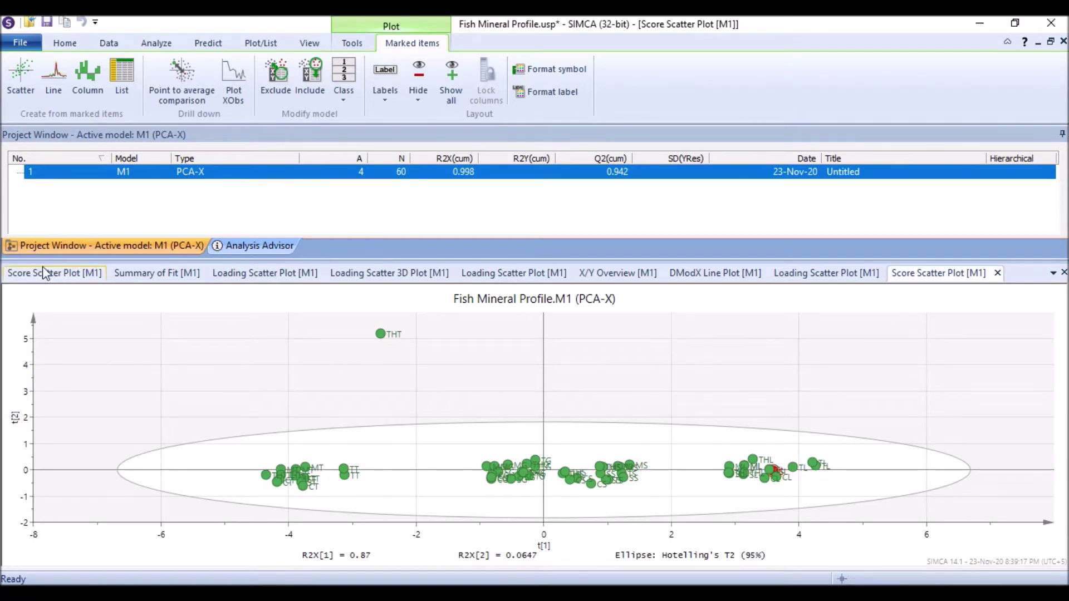
click(171, 276)
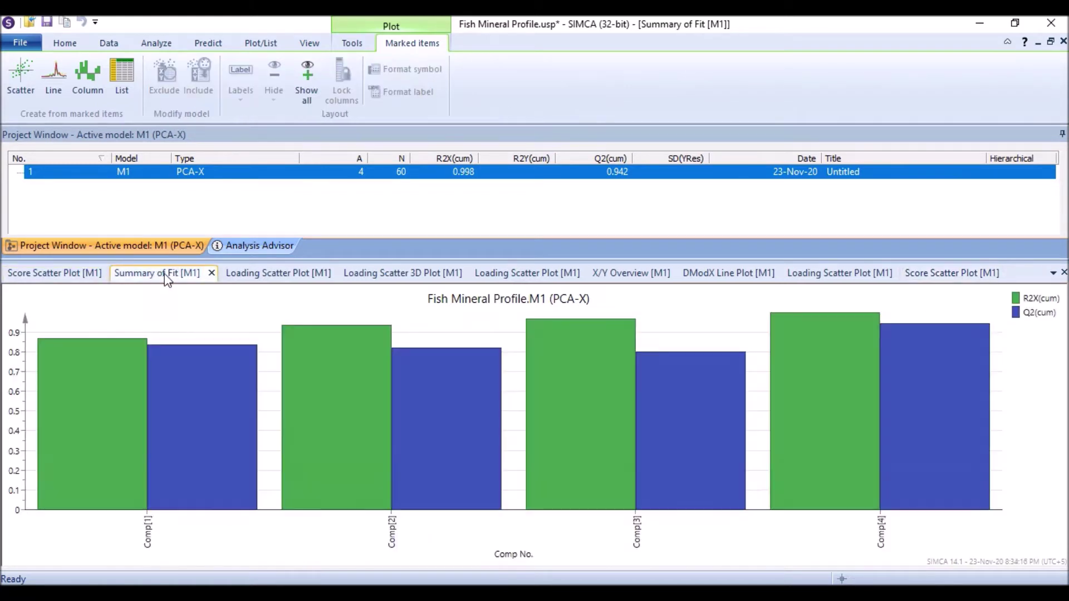
mouse_move(41, 448)
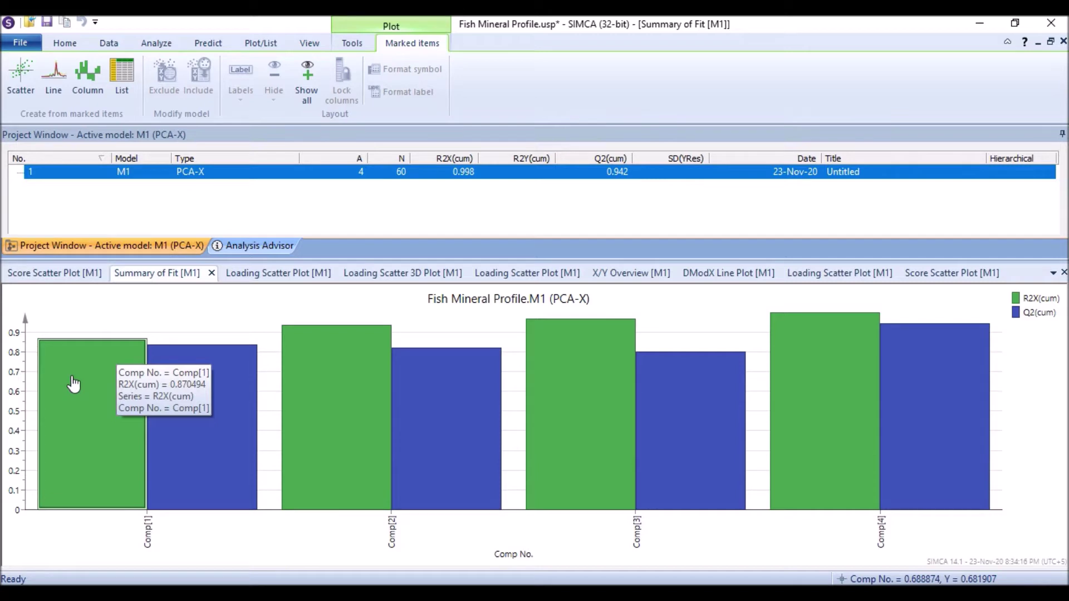
mouse_move(361, 386)
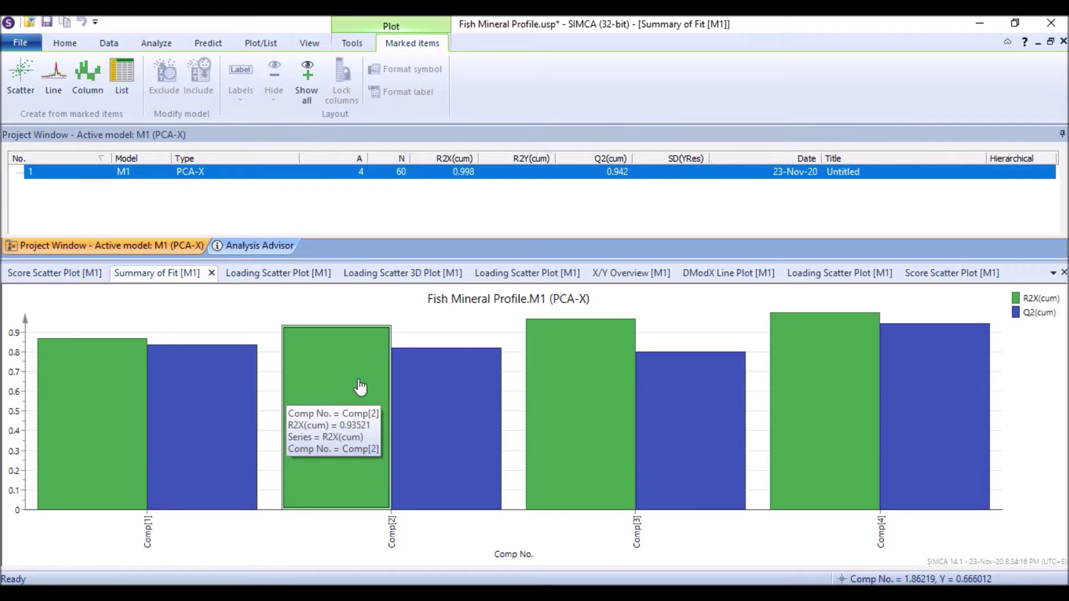
mouse_move(112, 418)
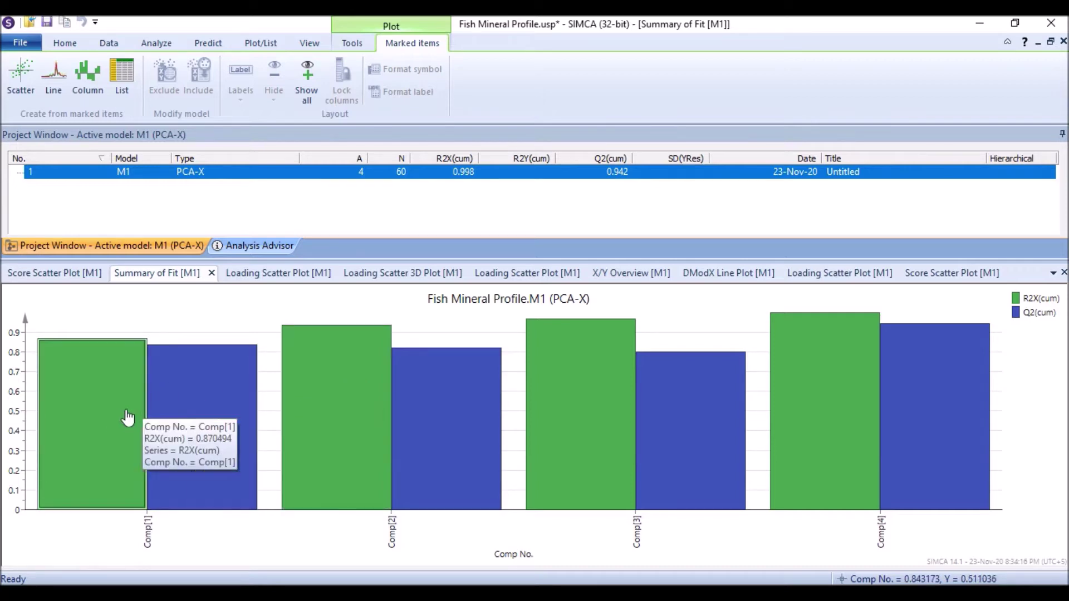
mouse_move(327, 402)
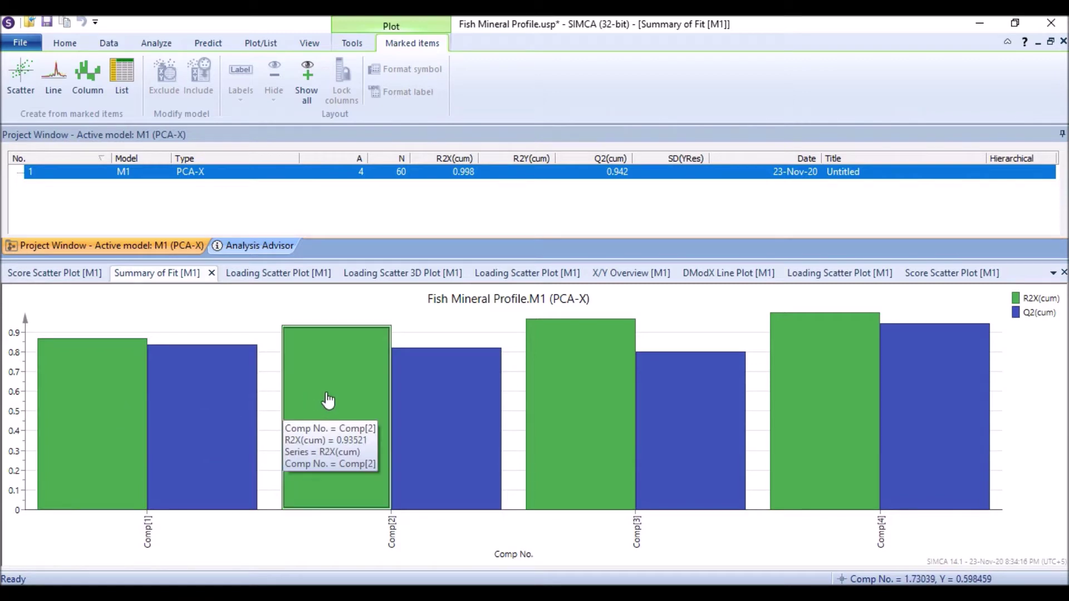
click(949, 273)
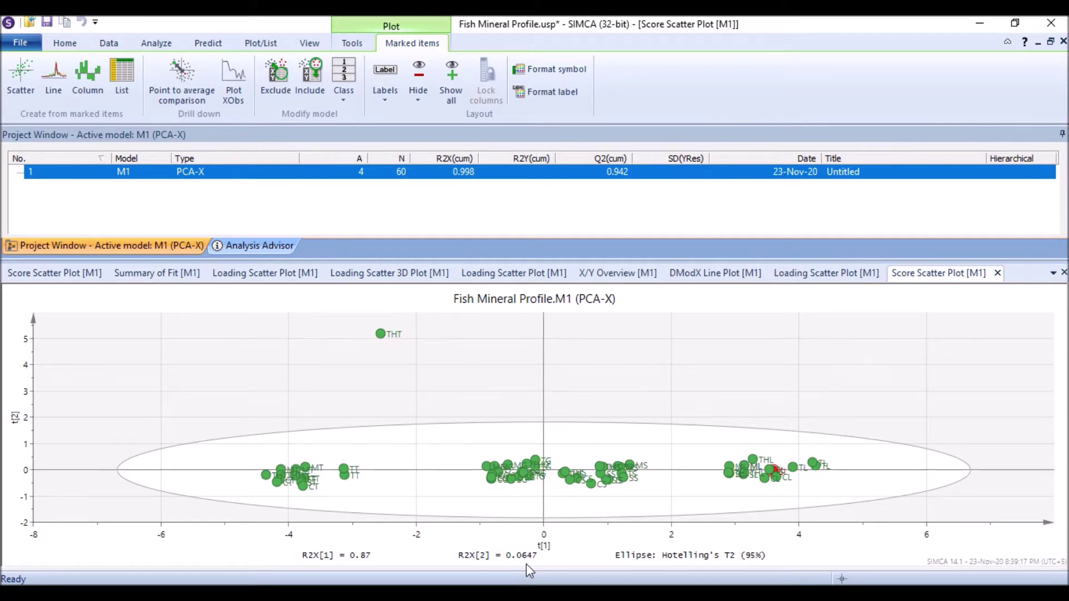
- Mark the outlying THT observation and exclude it, creating model M2 with 59 observations
click(380, 335)
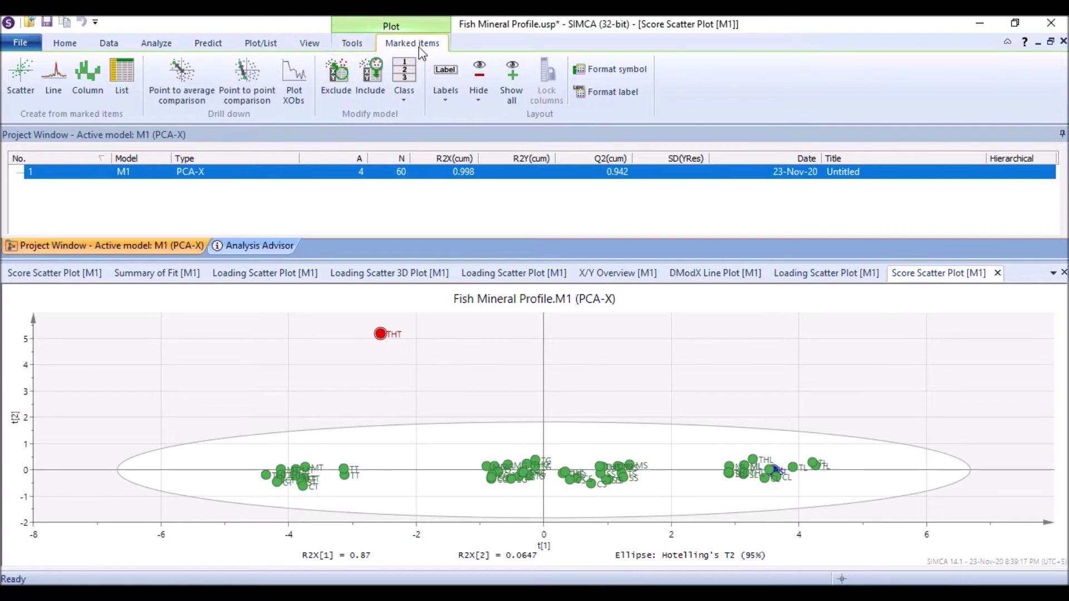
click(64, 44)
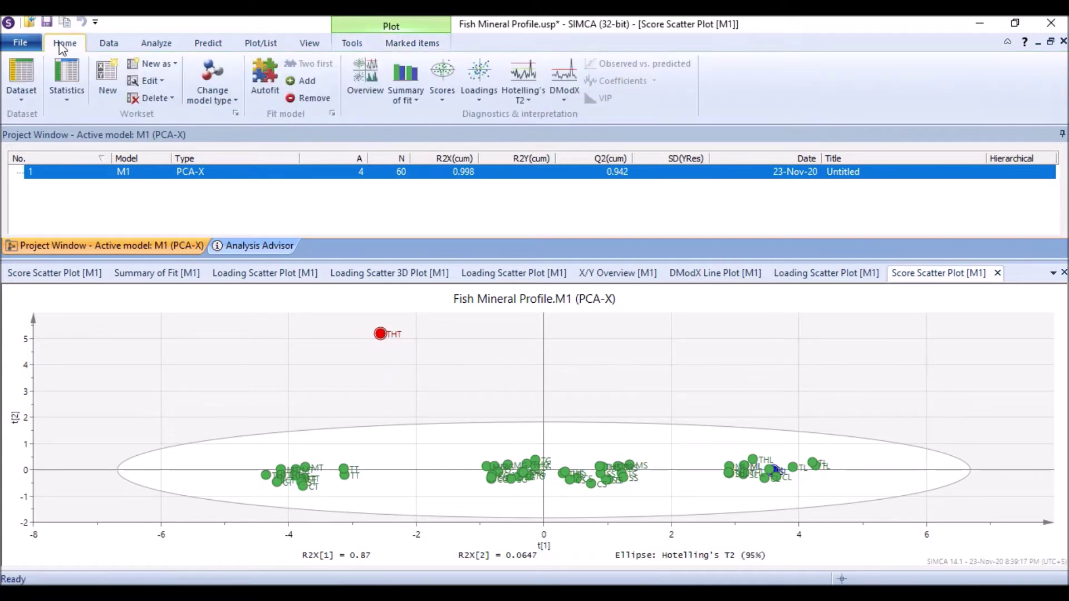
click(422, 44)
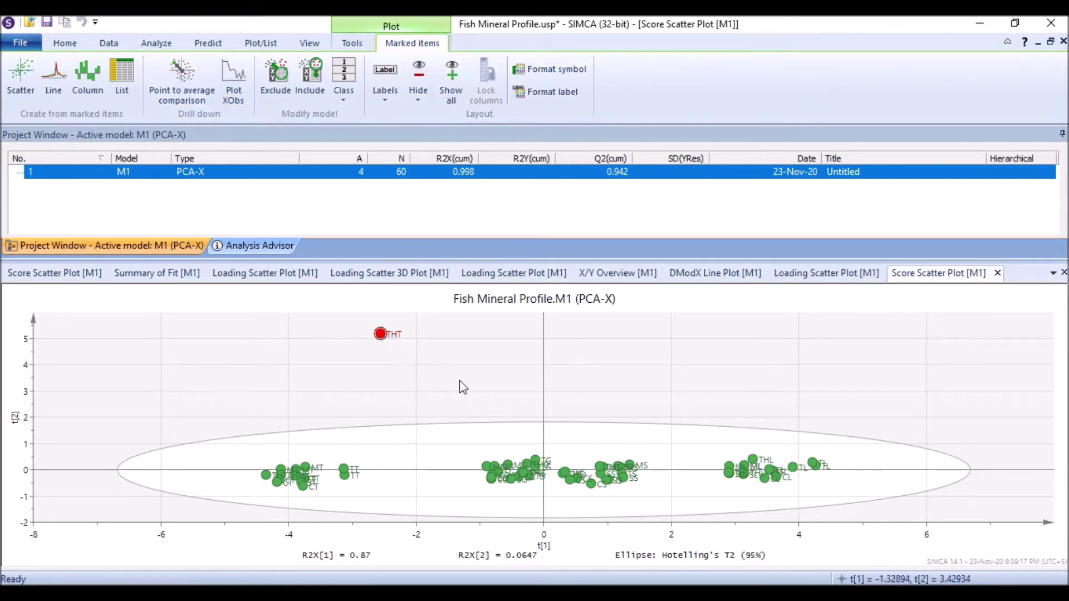
click(283, 83)
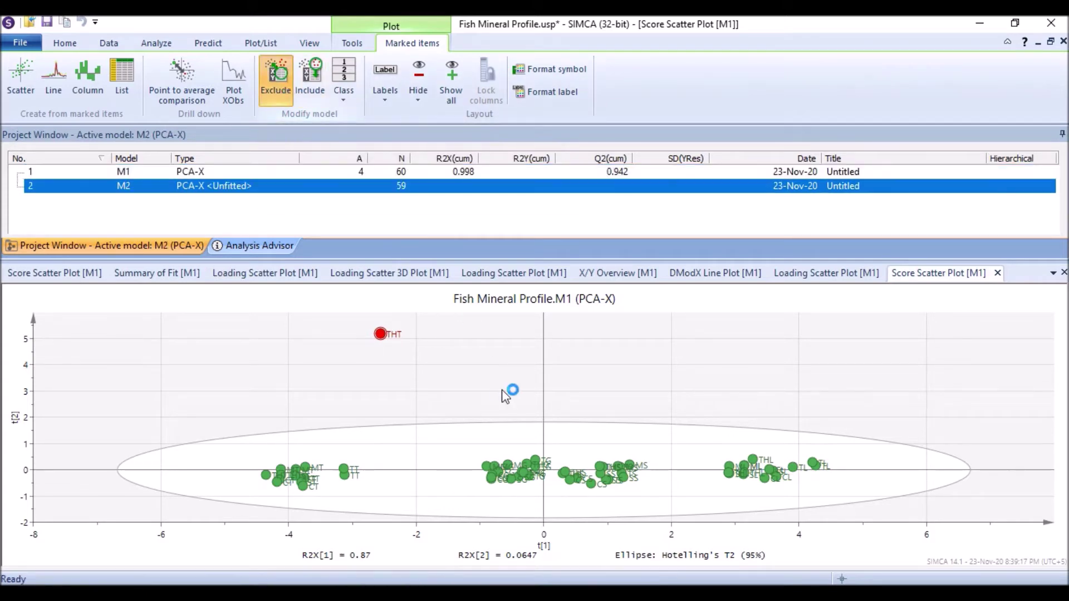
click(664, 402)
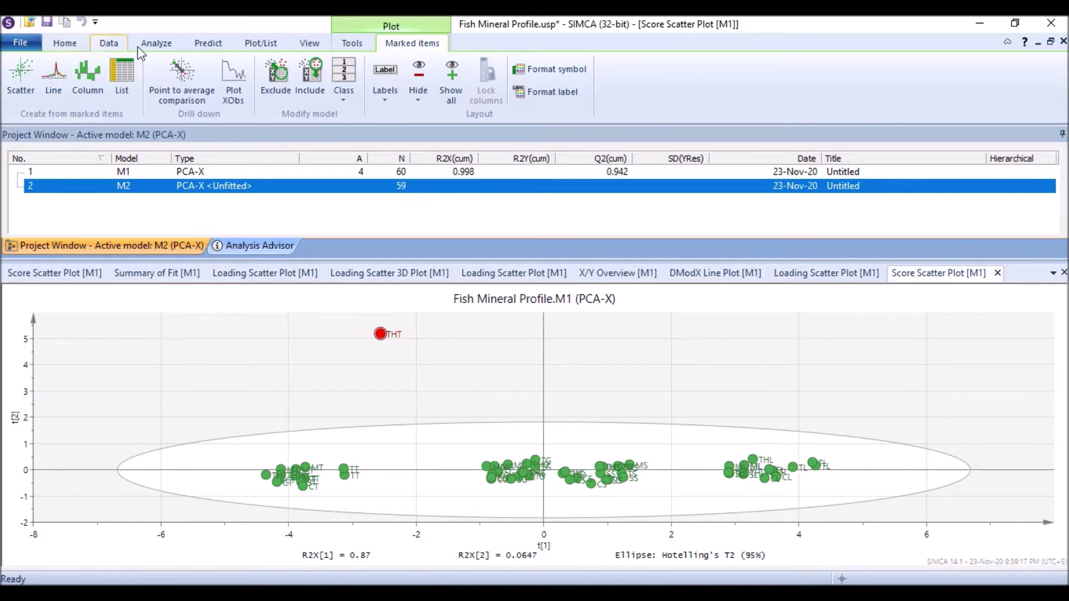
- Autofit model M2, then make M1 active to view its summary of fit
click(63, 44)
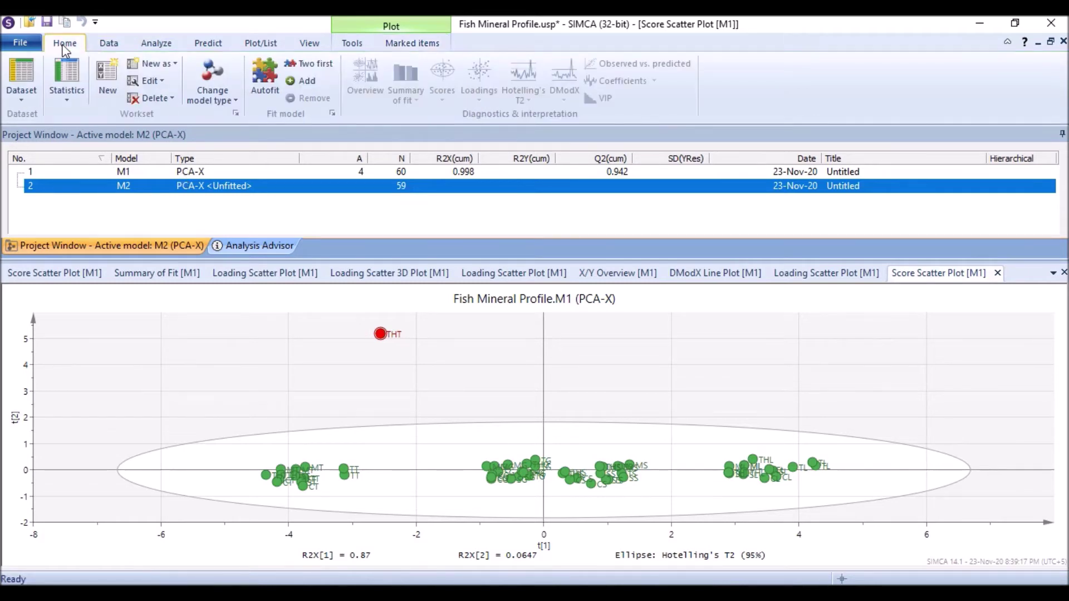
click(265, 78)
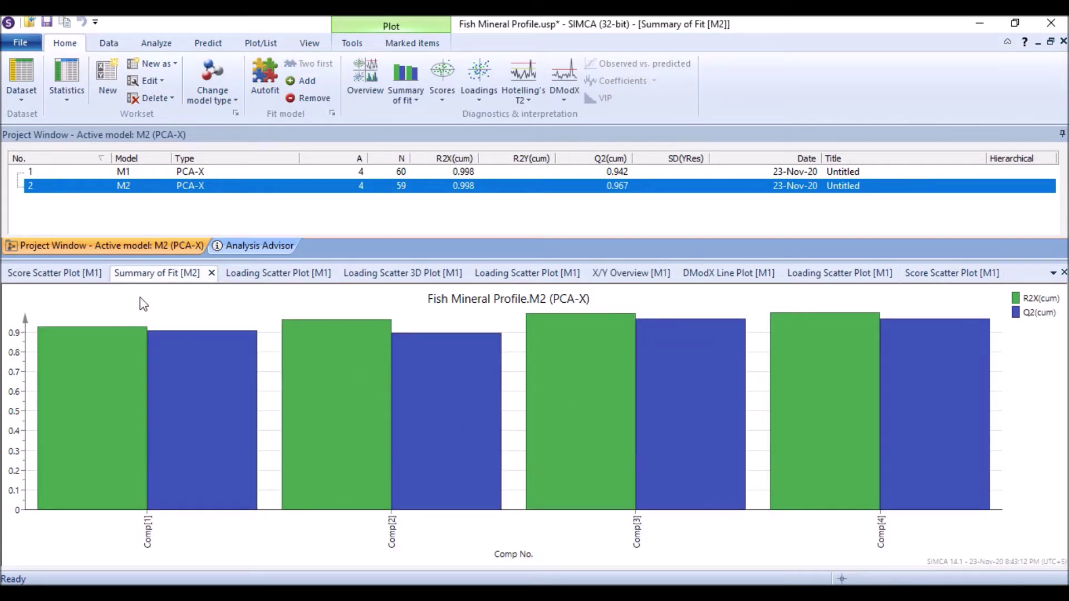
click(126, 173)
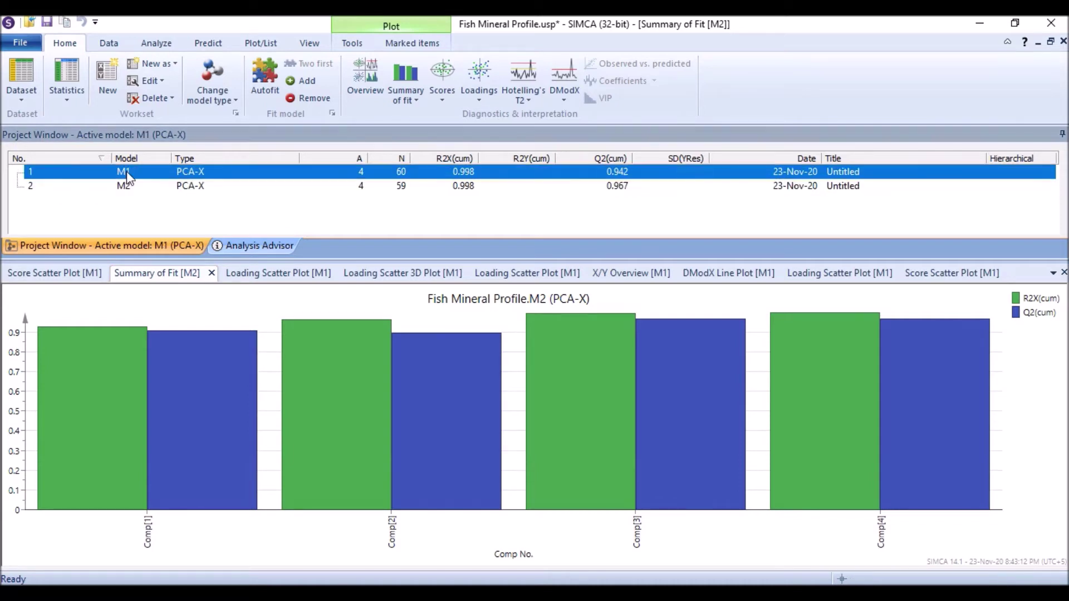
click(268, 79)
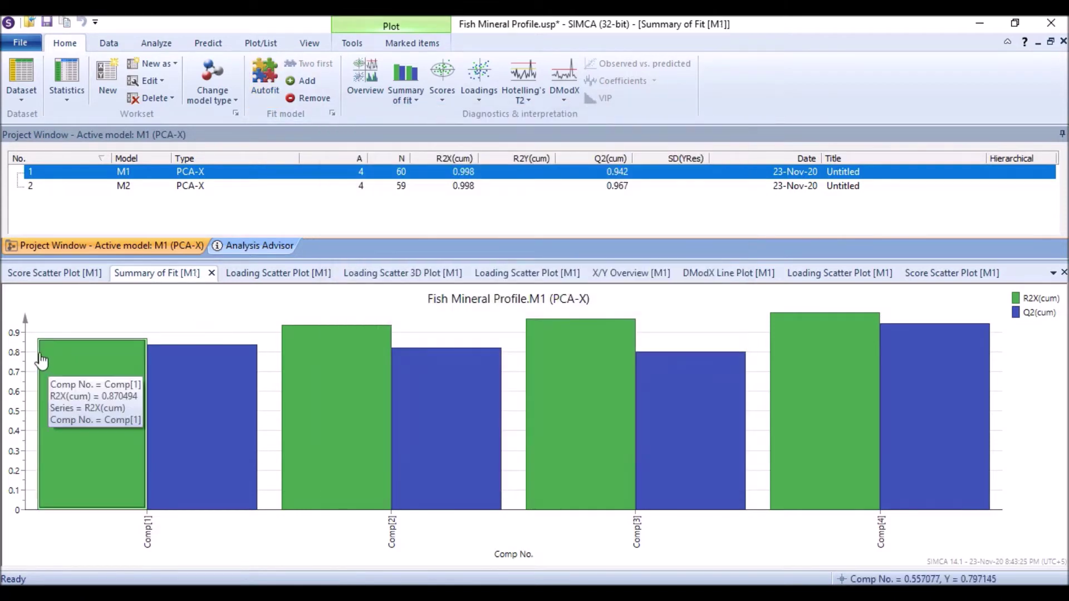
- Show M2's summary of fit (4 components, R2X 0.998, Q2 0.967) and its four overview plots
mouse_move(189, 329)
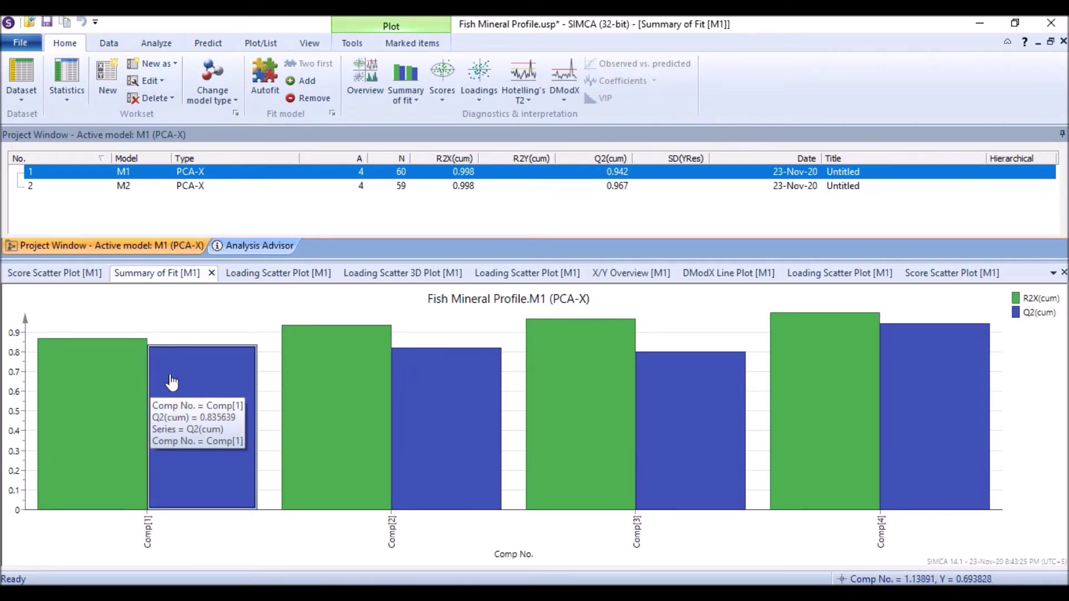
mouse_move(75, 390)
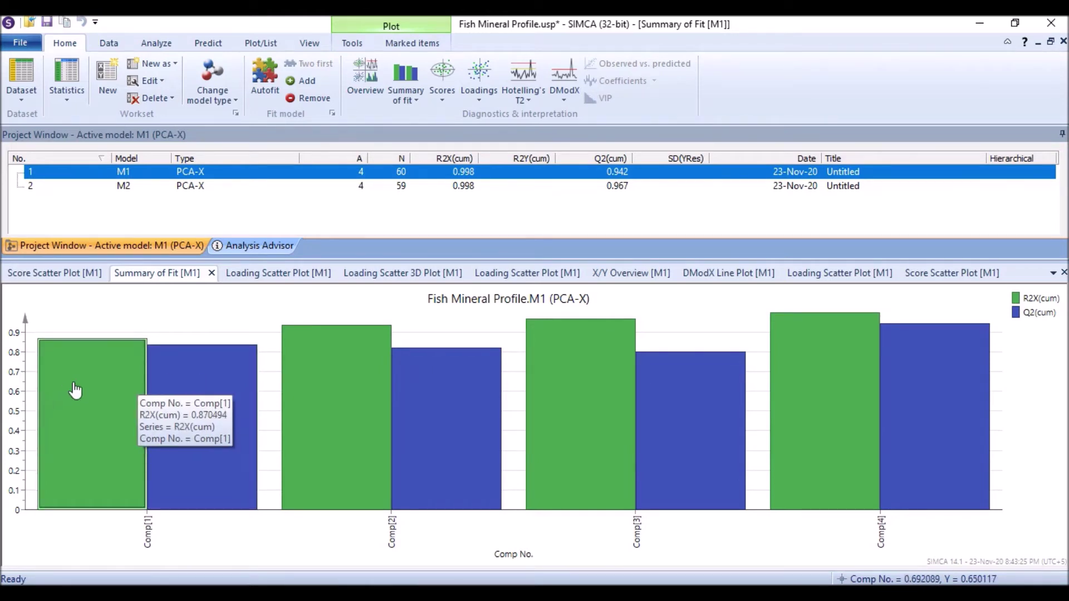
click(213, 187)
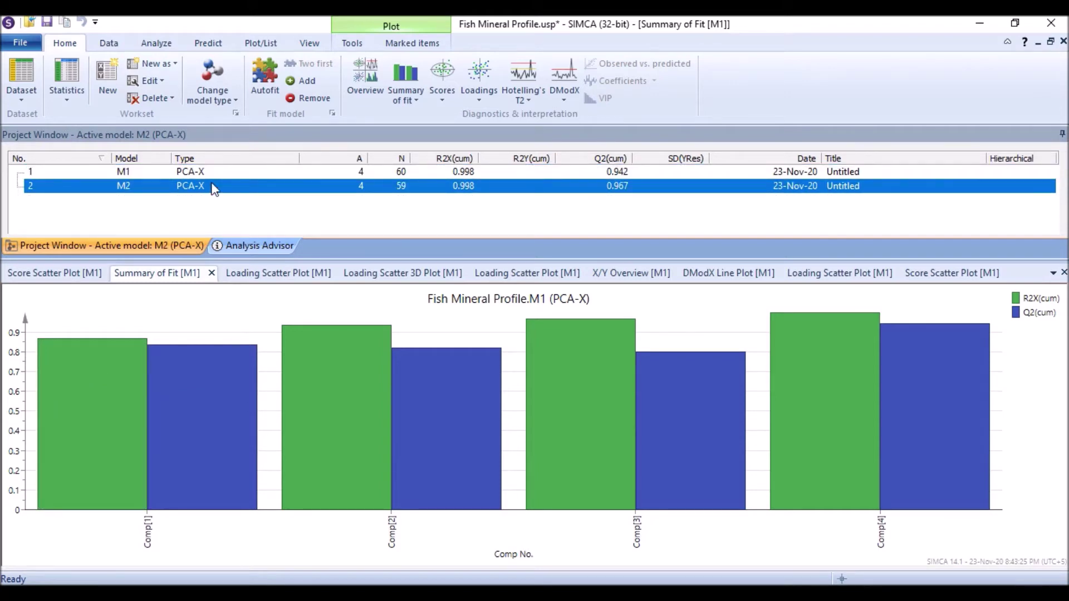
click(265, 78)
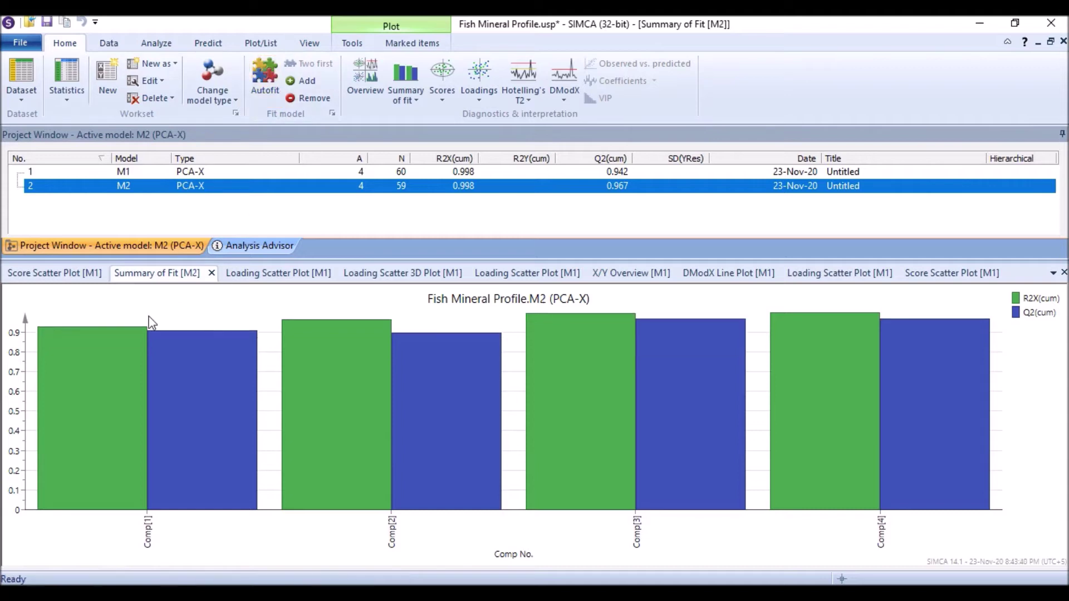
mouse_move(78, 356)
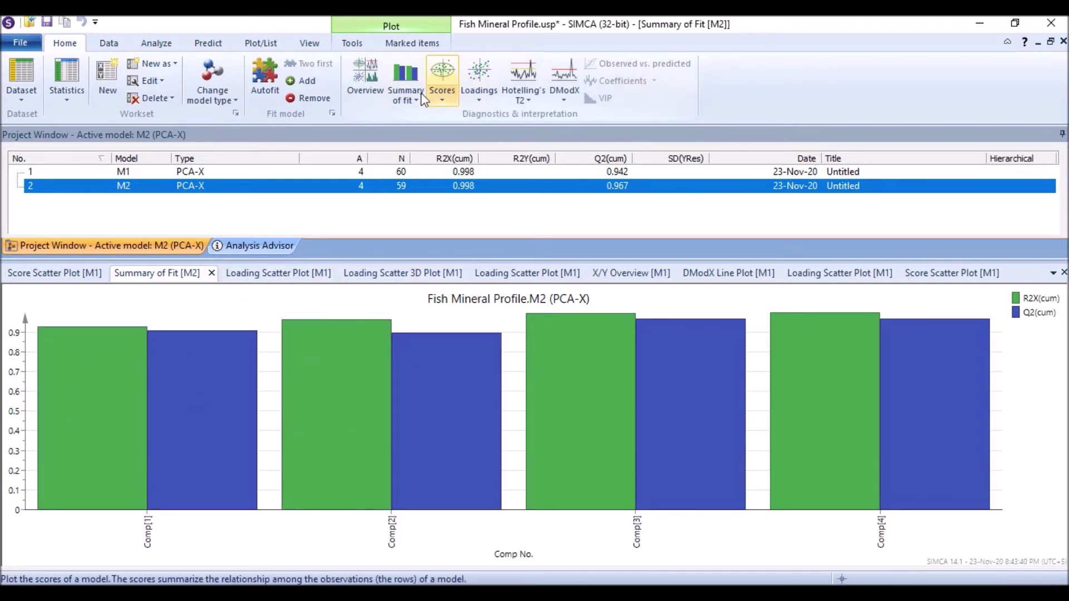
click(371, 76)
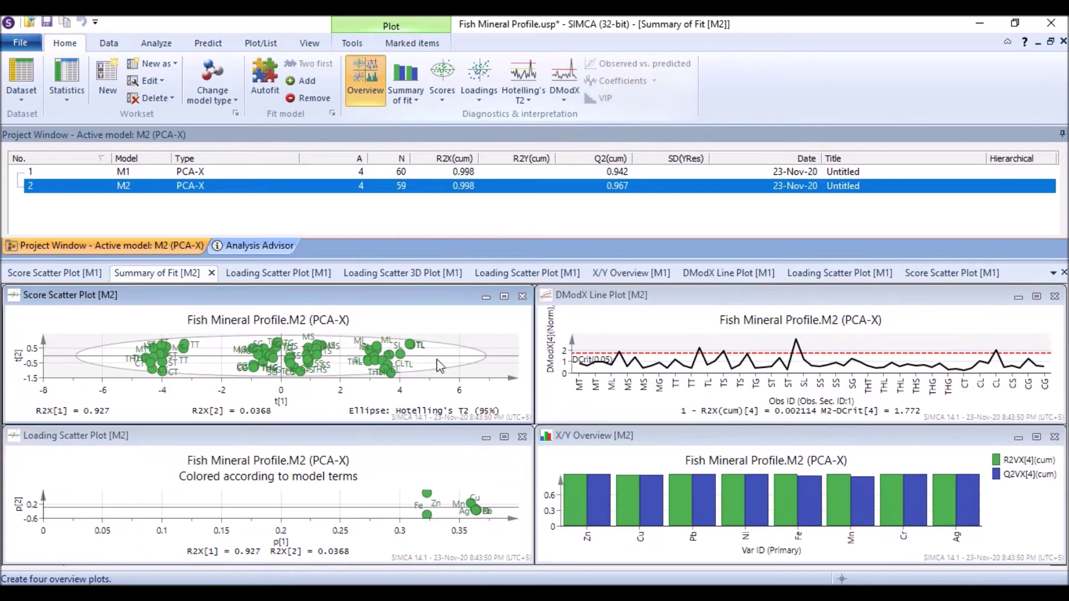
- Maximize the M2 score plot and label its points by Obs ID (Primary), e.g. China Live
click(504, 297)
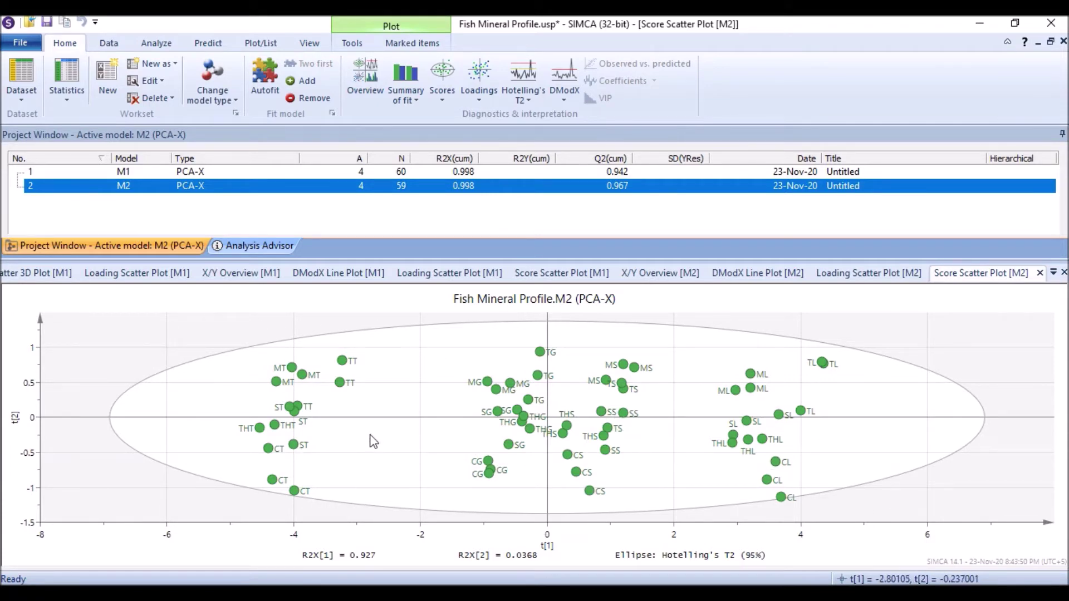
right_click(384, 338)
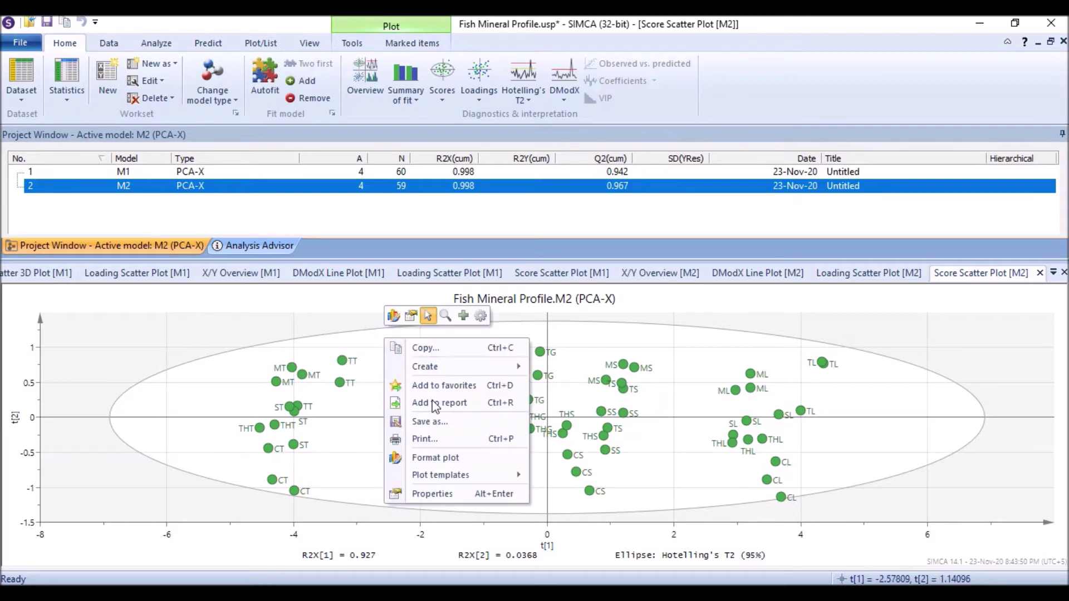
click(440, 495)
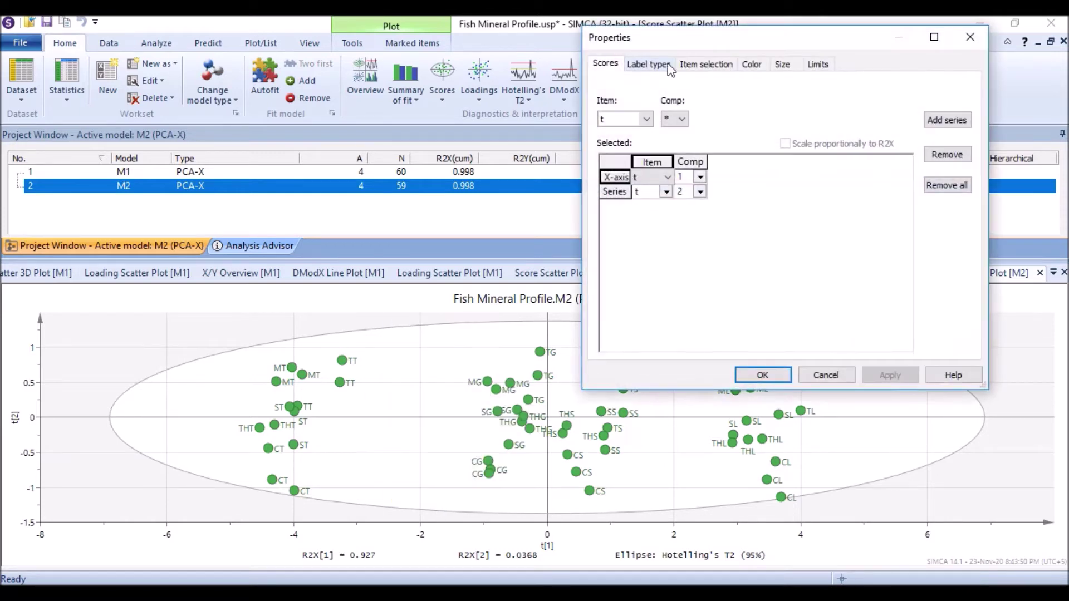
click(663, 65)
click(699, 115)
click(665, 144)
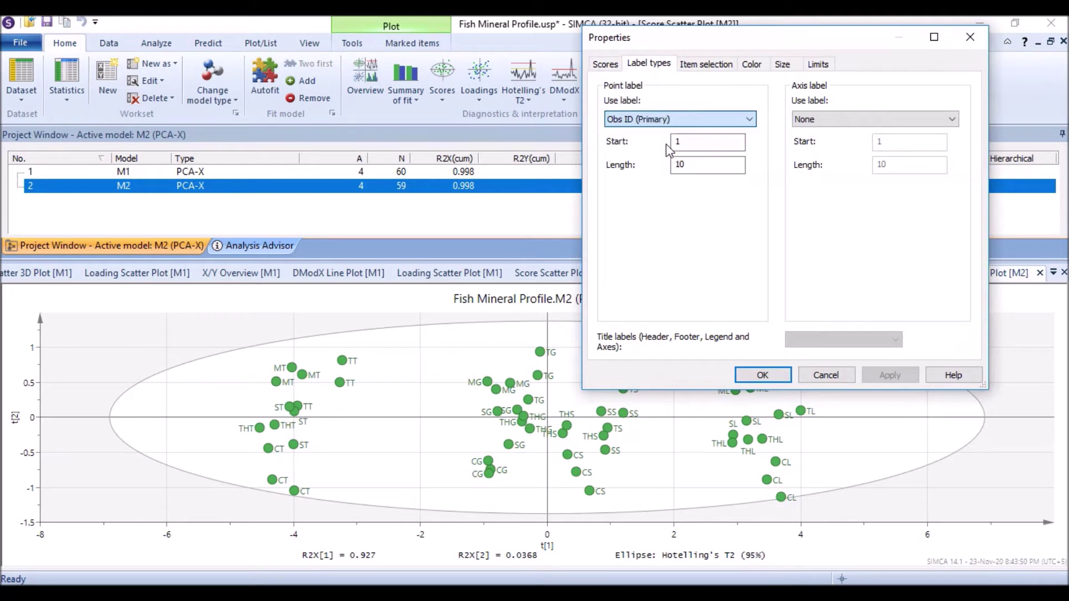
click(890, 375)
click(763, 375)
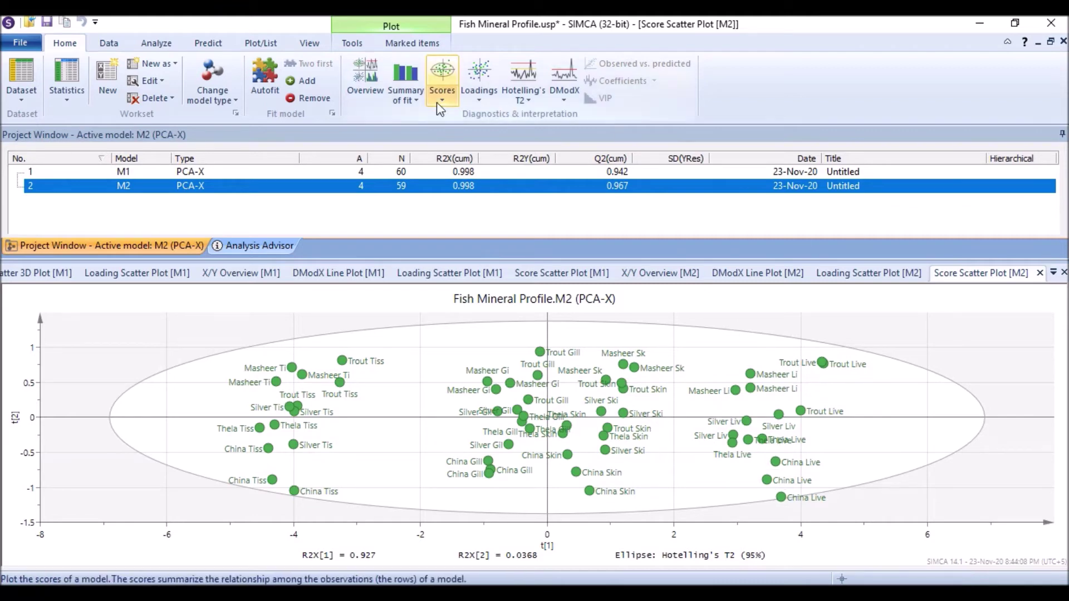
- Create the M2 loading scatter plot and compare it with the M2 score plot
click(482, 99)
click(489, 146)
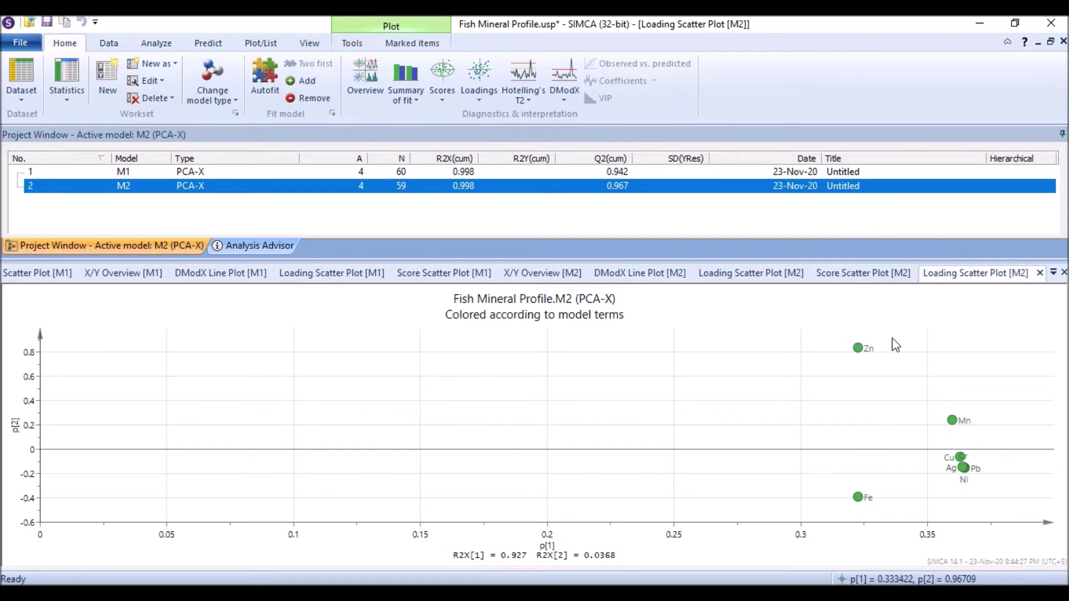
click(864, 273)
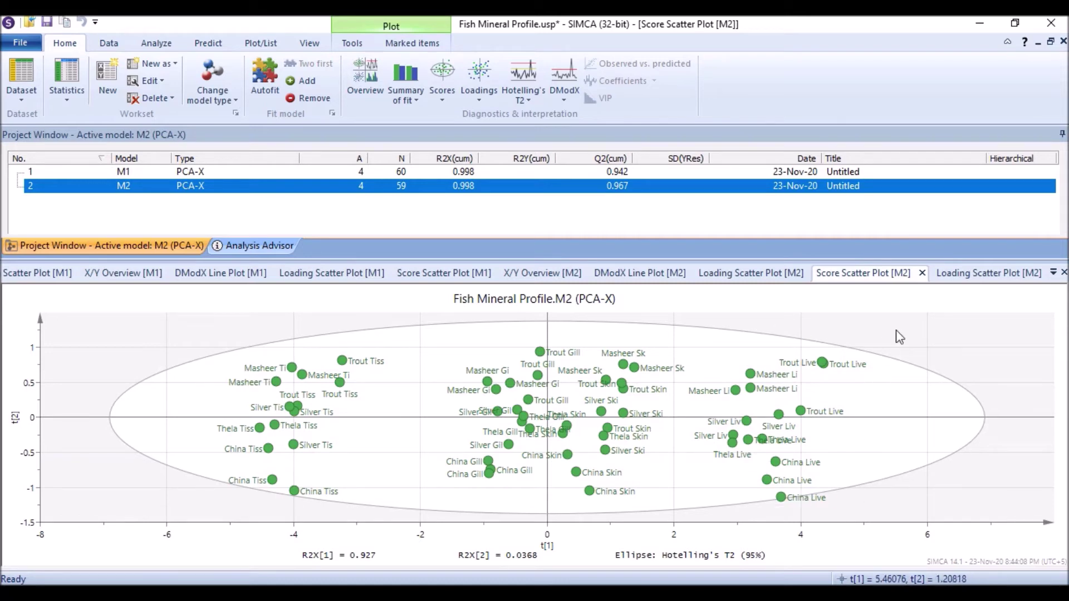
click(989, 273)
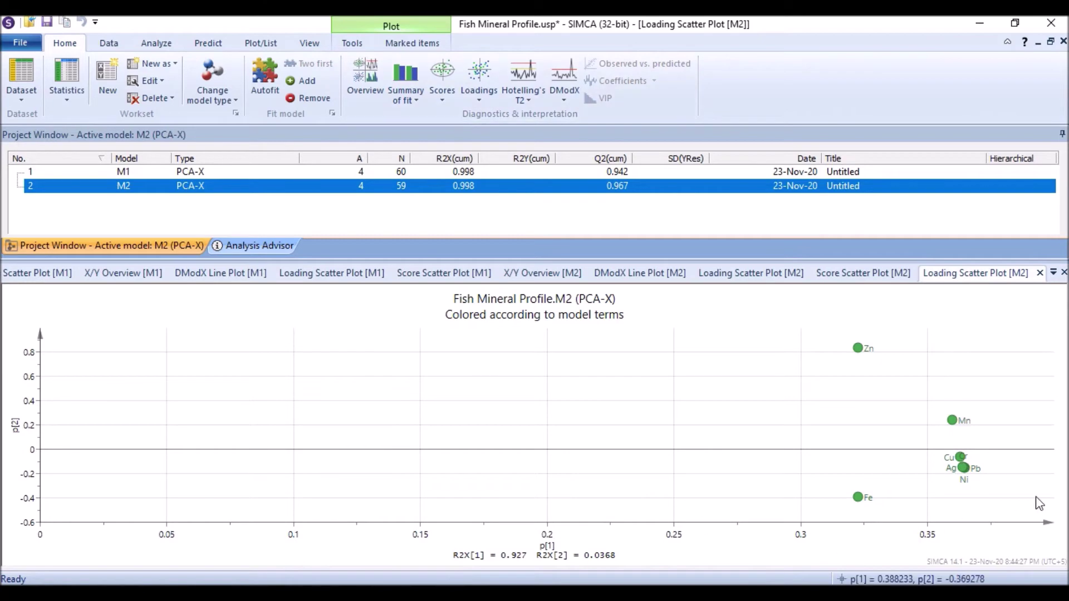
click(862, 275)
click(974, 273)
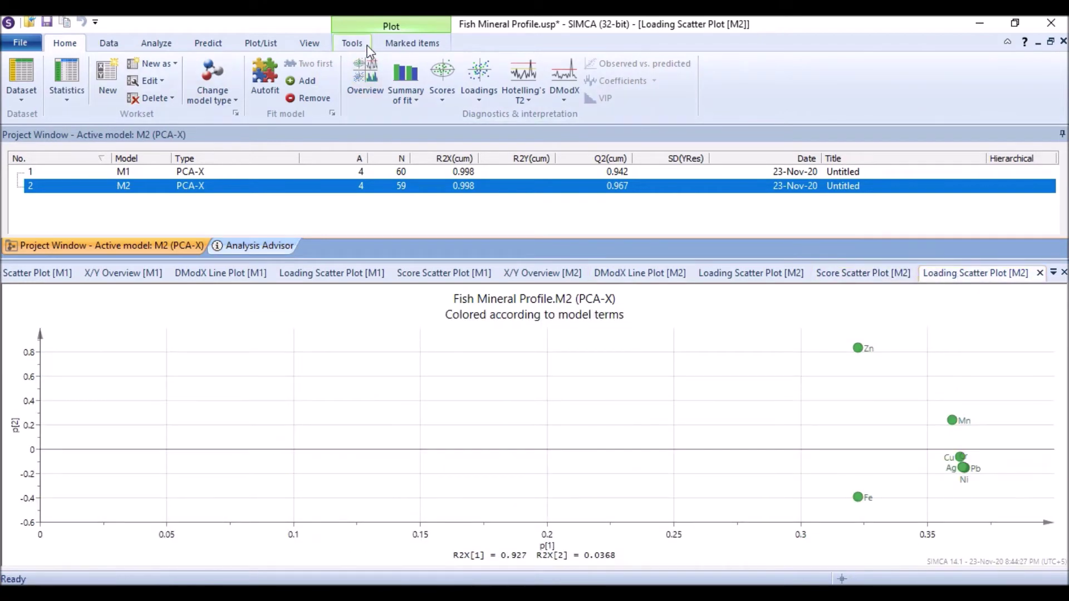
click(157, 43)
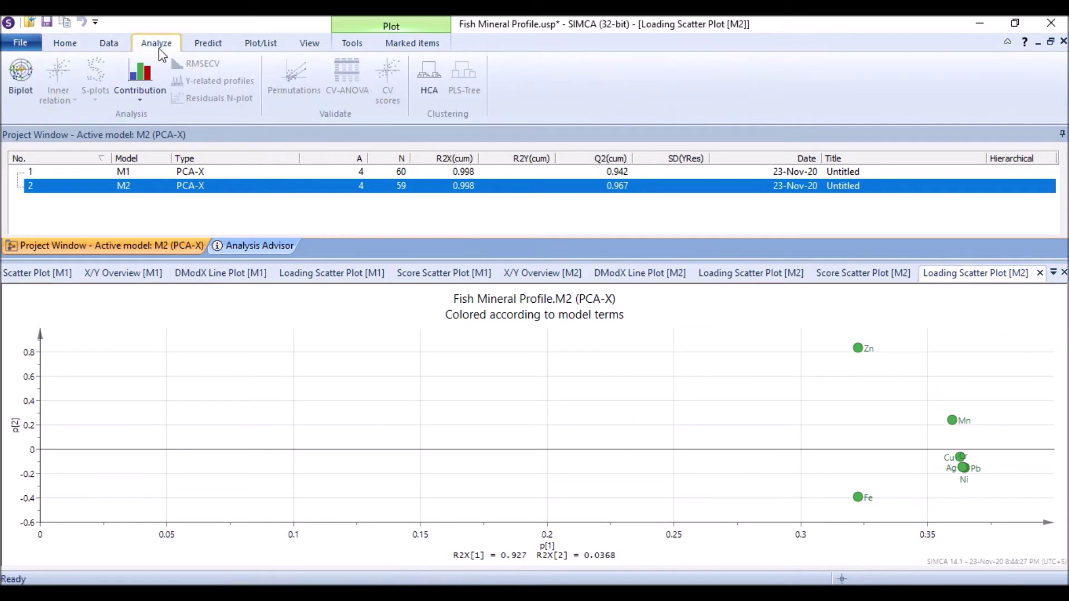
- Open a correlation-scaled M2 biplot and enlarge the plot area over the model list
click(21, 74)
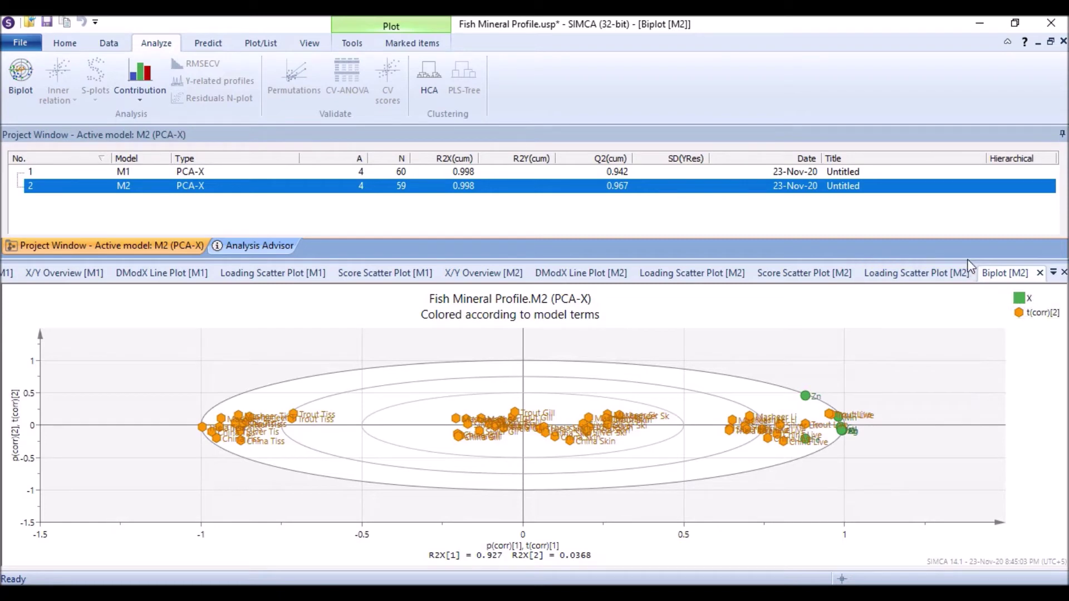
drag(974, 262, 951, 206)
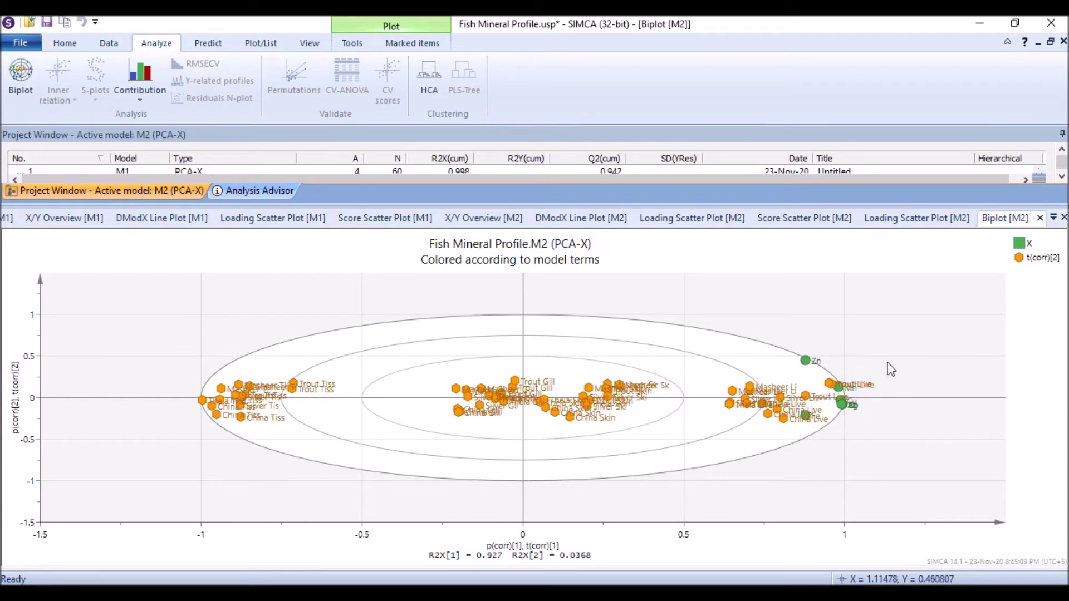
right_click(459, 312)
- Keep variable labels as Var ID (Primary) and label observations by Obs ID (Obs. Sec. ID:1)
click(485, 466)
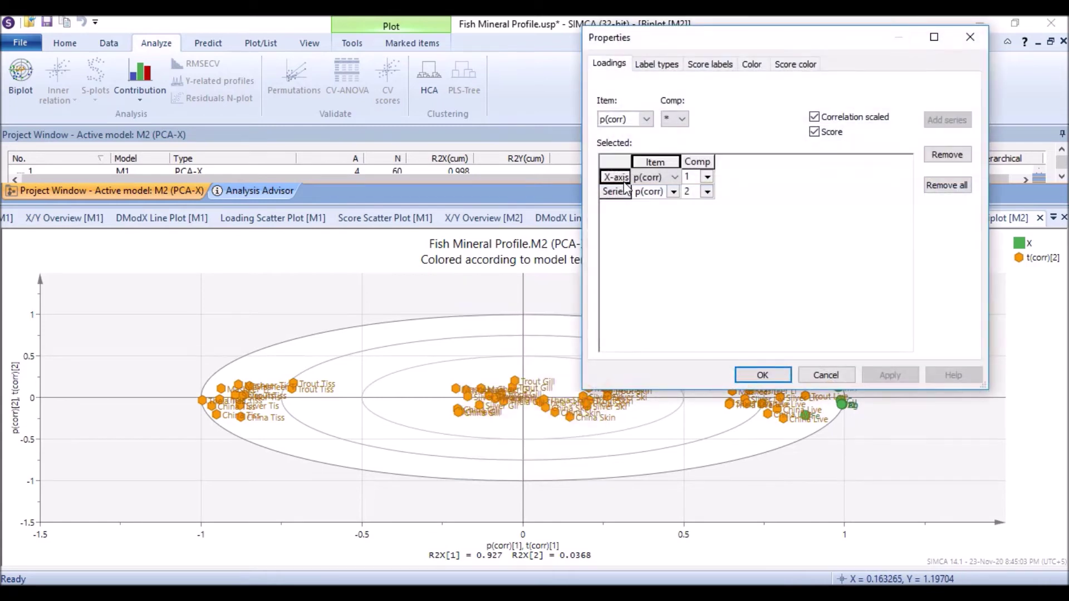
click(656, 65)
click(678, 119)
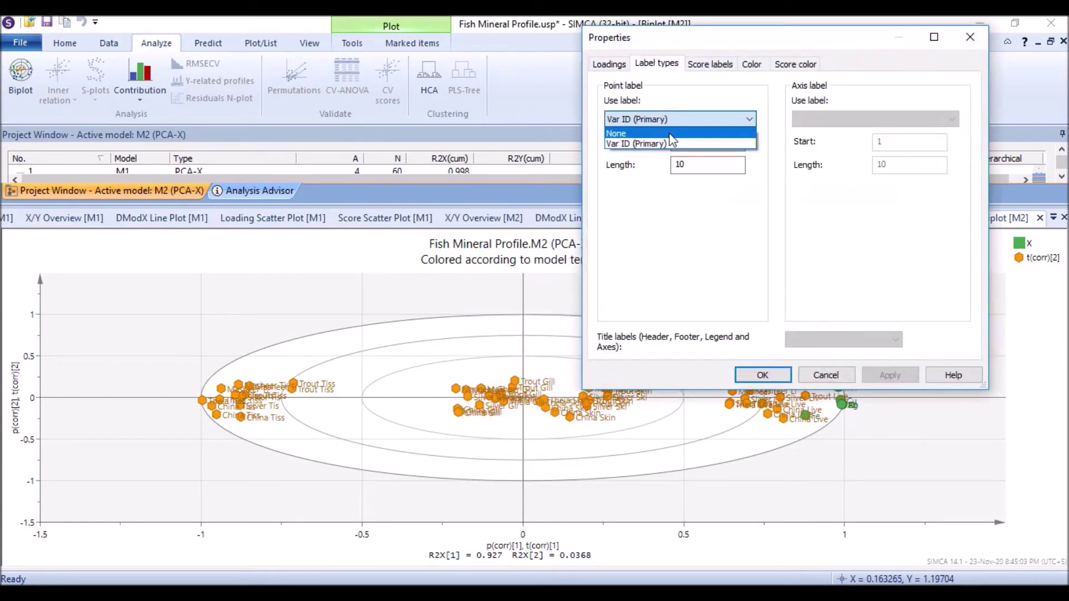
click(697, 66)
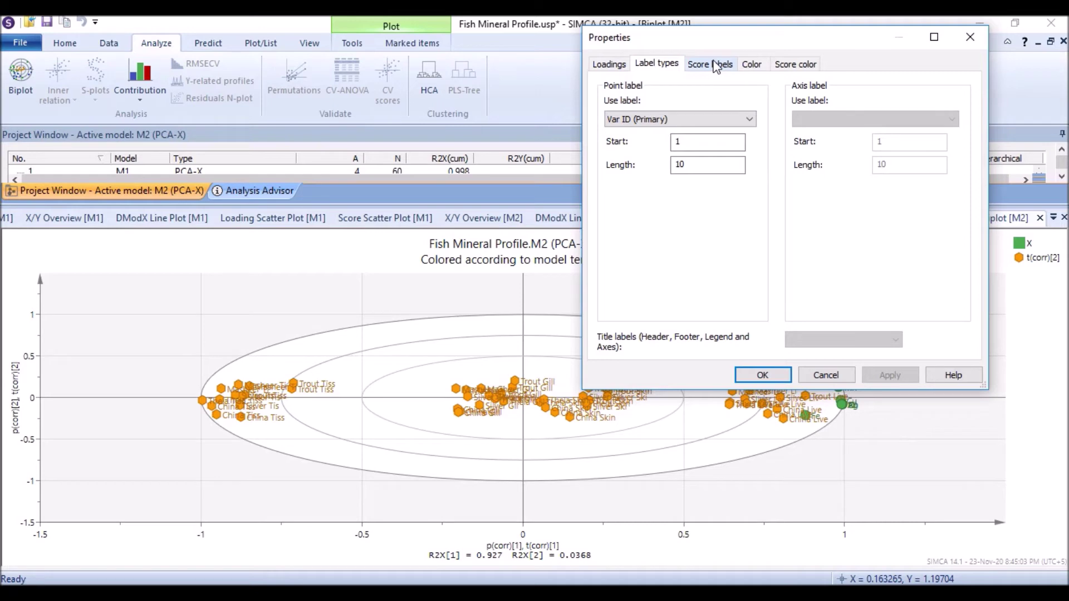
click(716, 66)
click(715, 116)
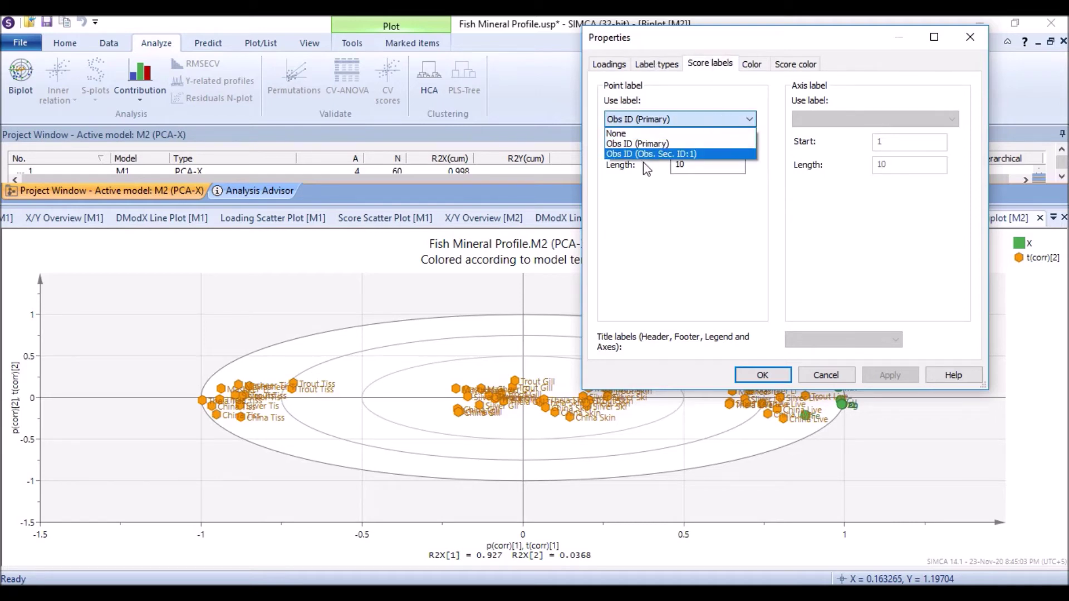
click(668, 152)
click(890, 376)
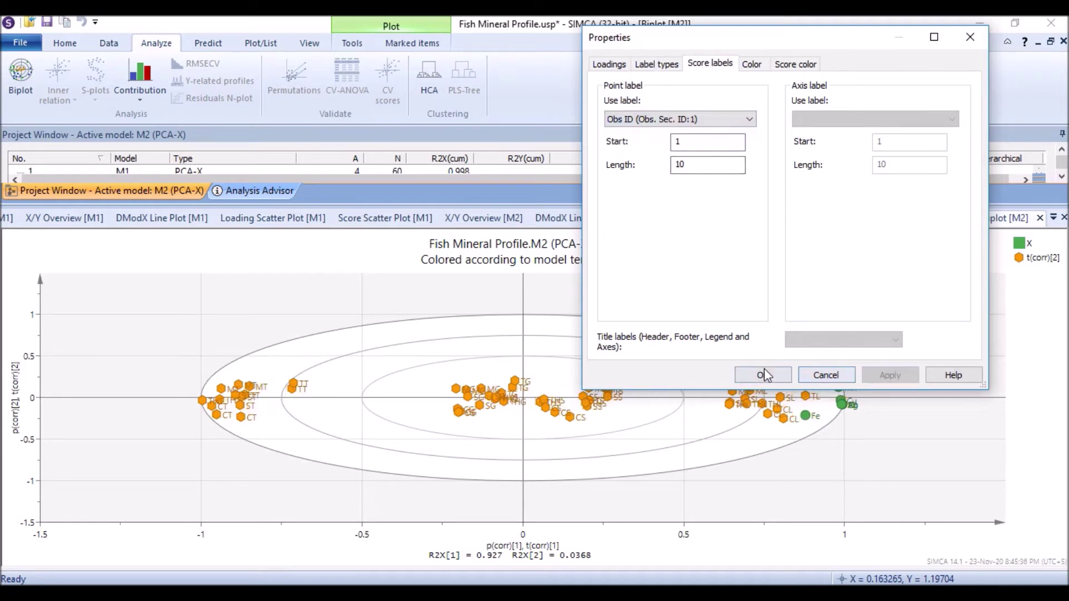
click(763, 376)
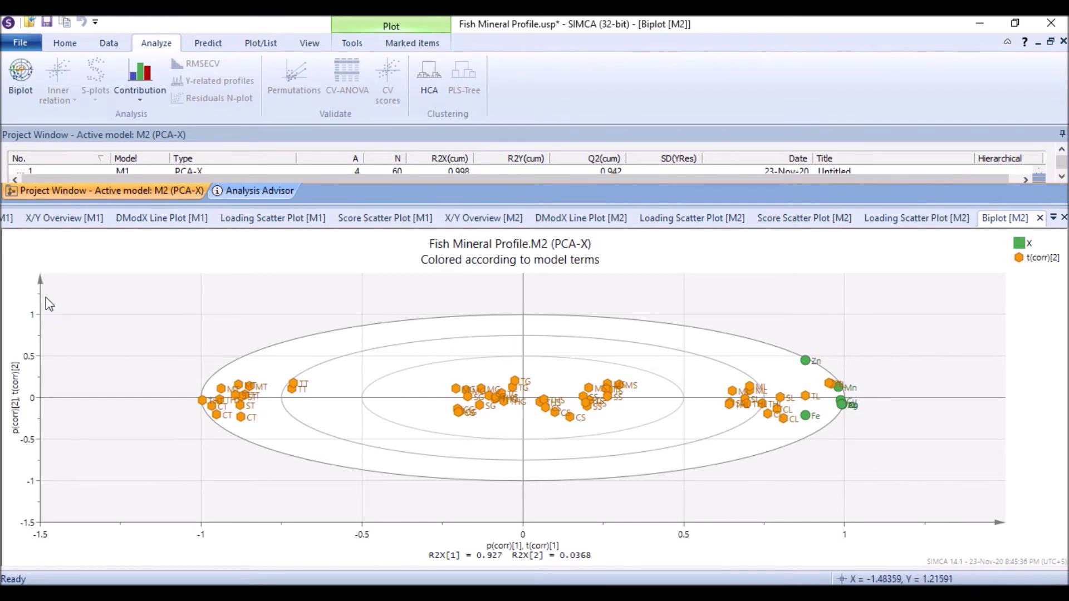
- Colour the biplot points by Identifiers via its properties
right_click(137, 301)
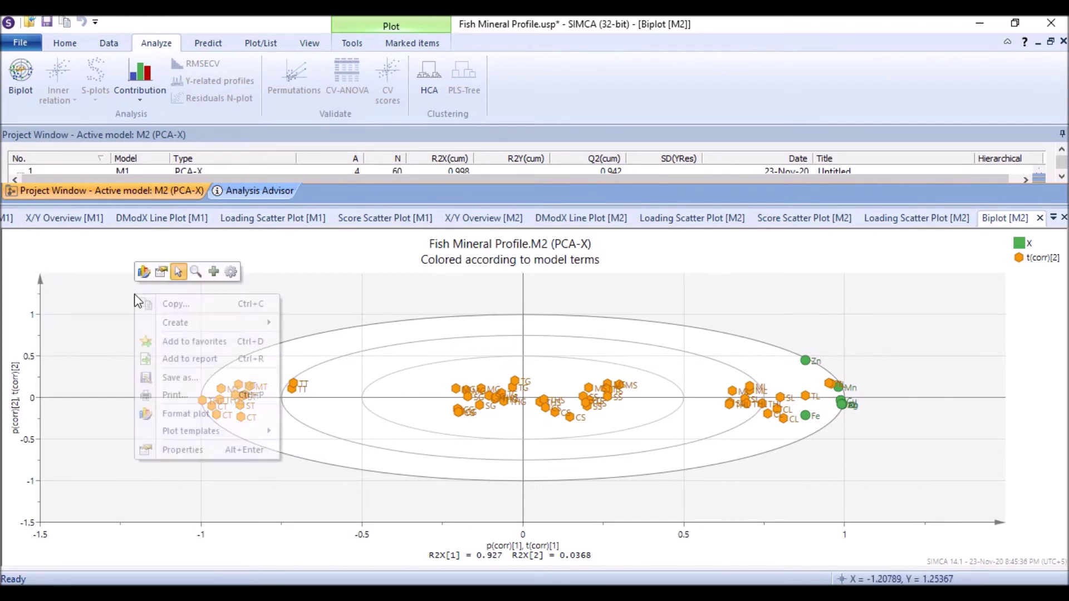
click(180, 450)
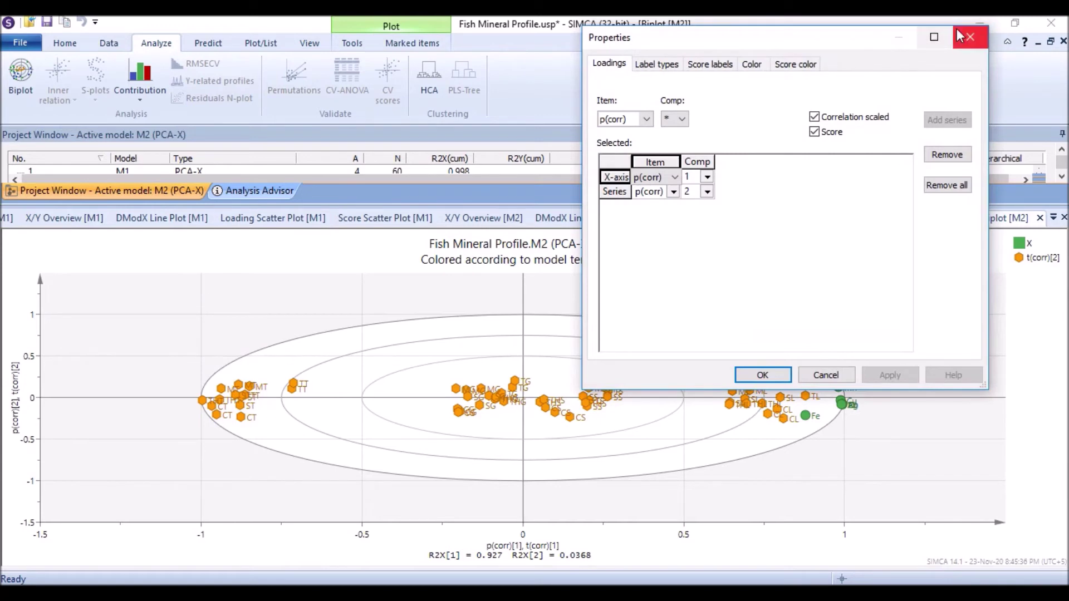
click(727, 66)
click(757, 65)
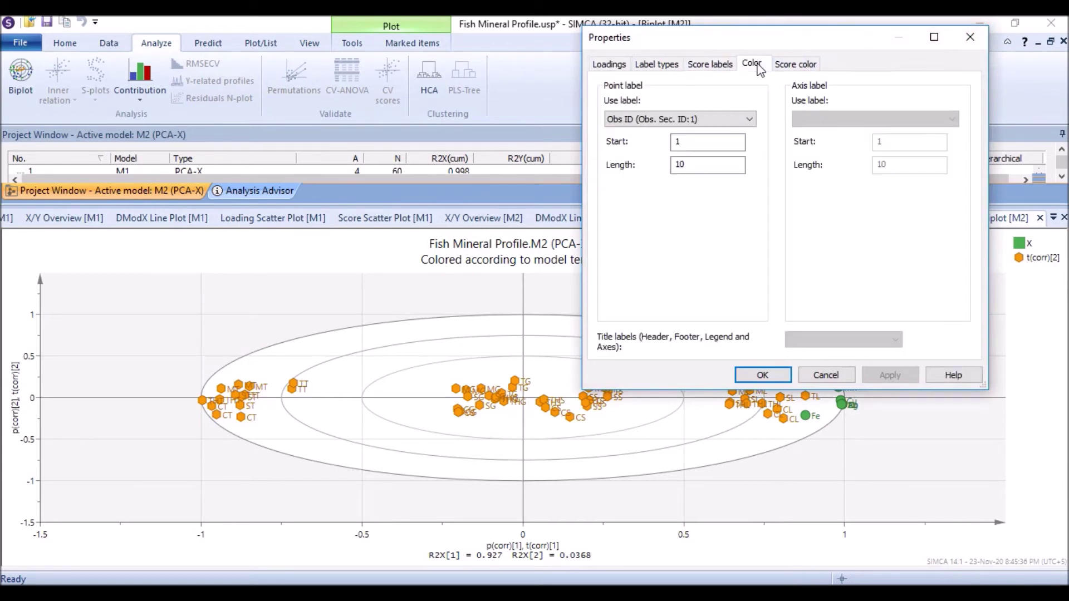
click(768, 89)
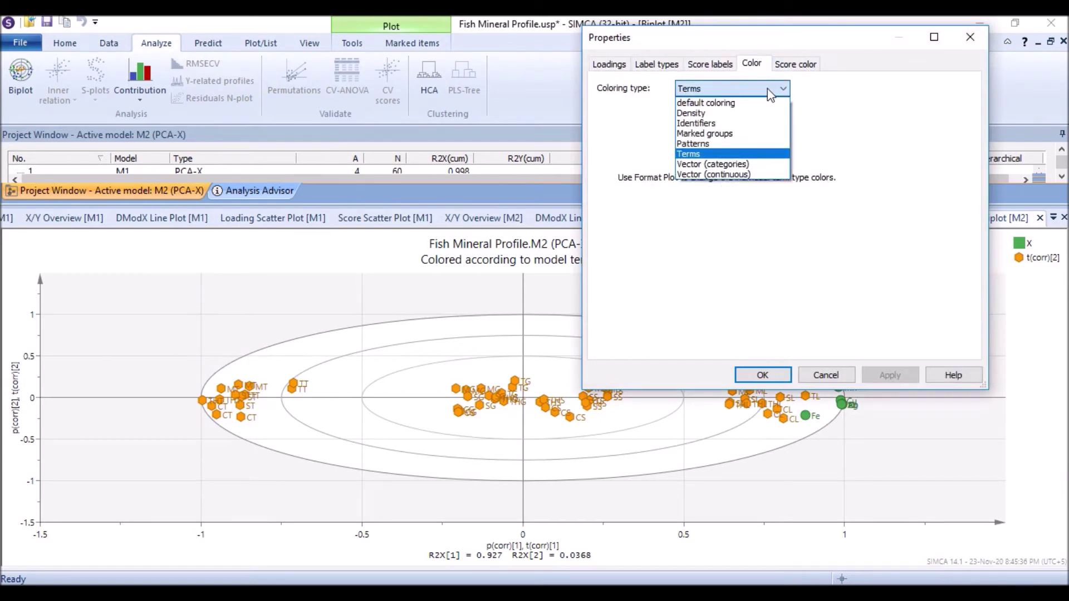
click(697, 123)
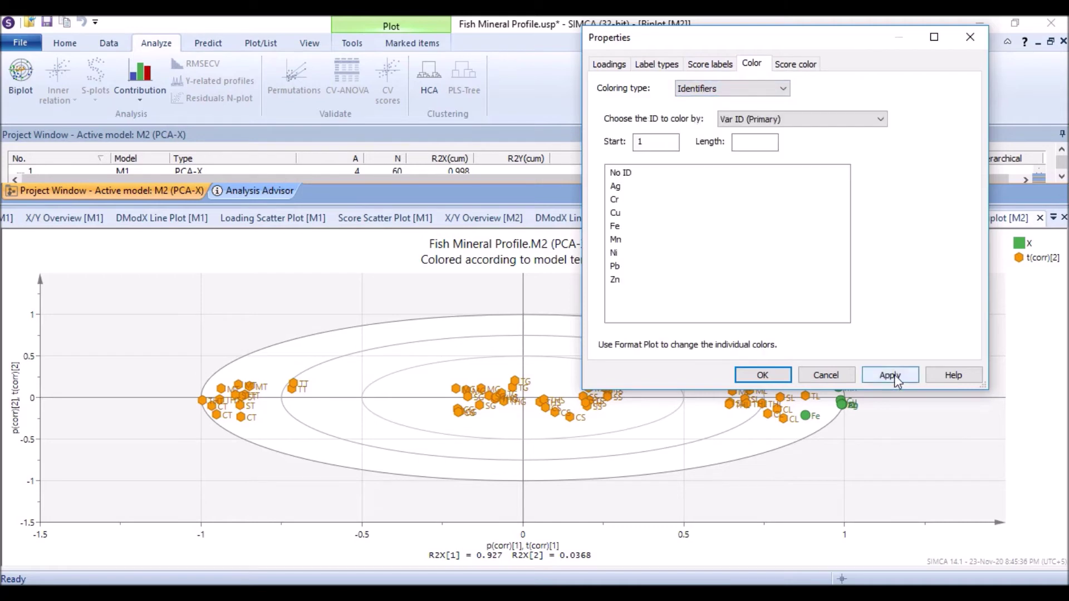
click(894, 379)
- Try Density colouring, then switch the biplot to default coloring
drag(819, 44, 373, 32)
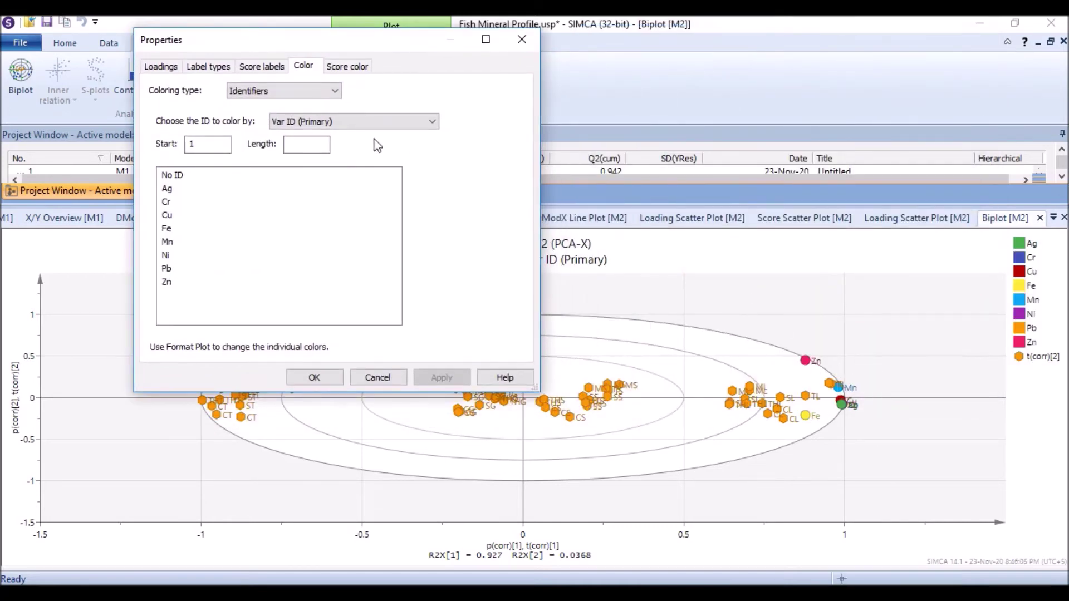
click(331, 94)
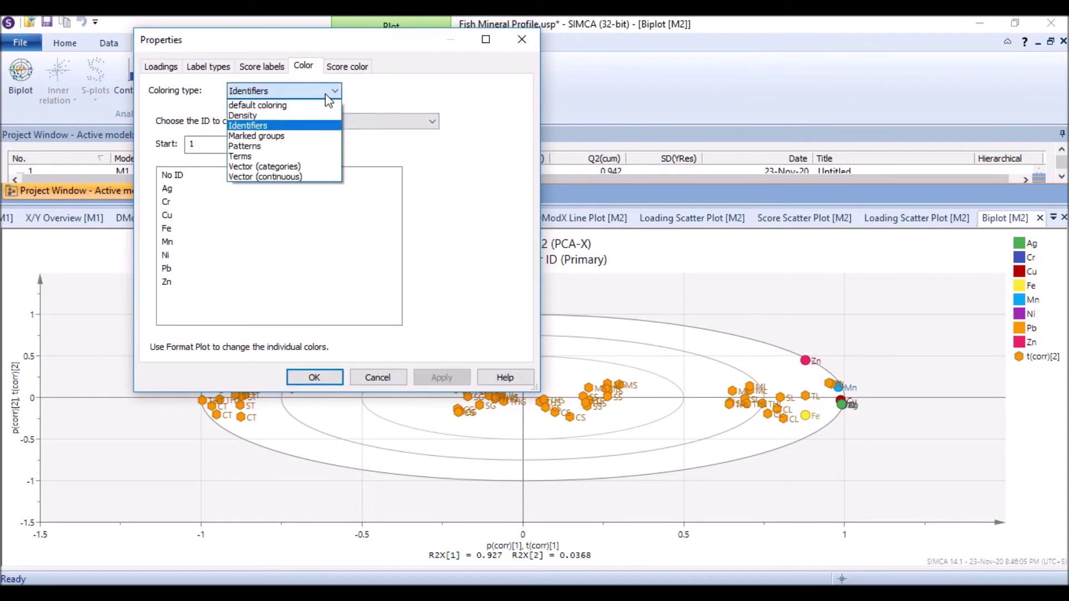
click(262, 115)
click(444, 376)
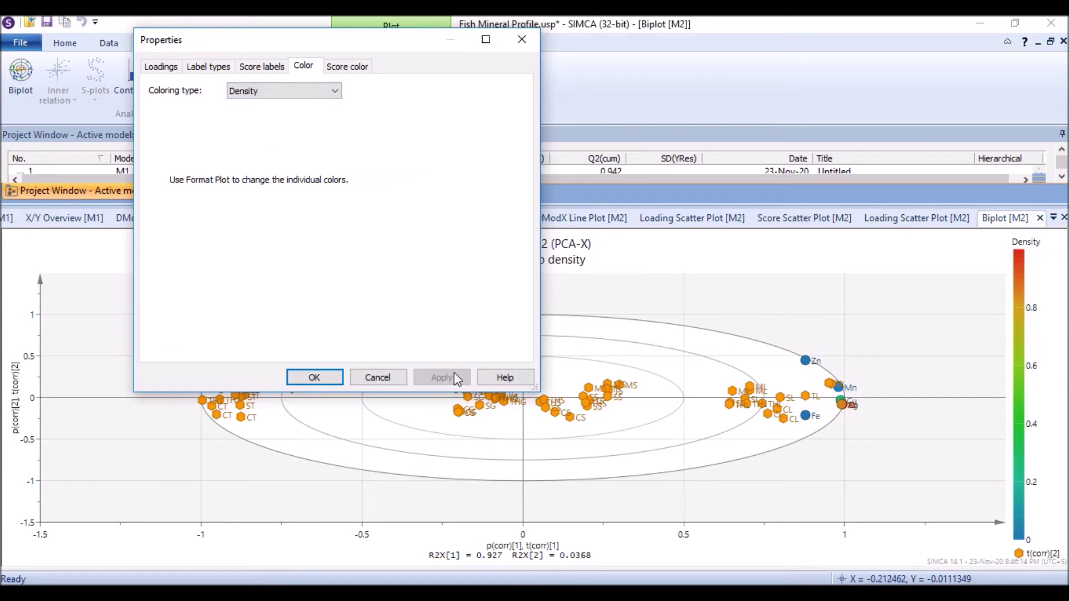
click(315, 92)
click(274, 105)
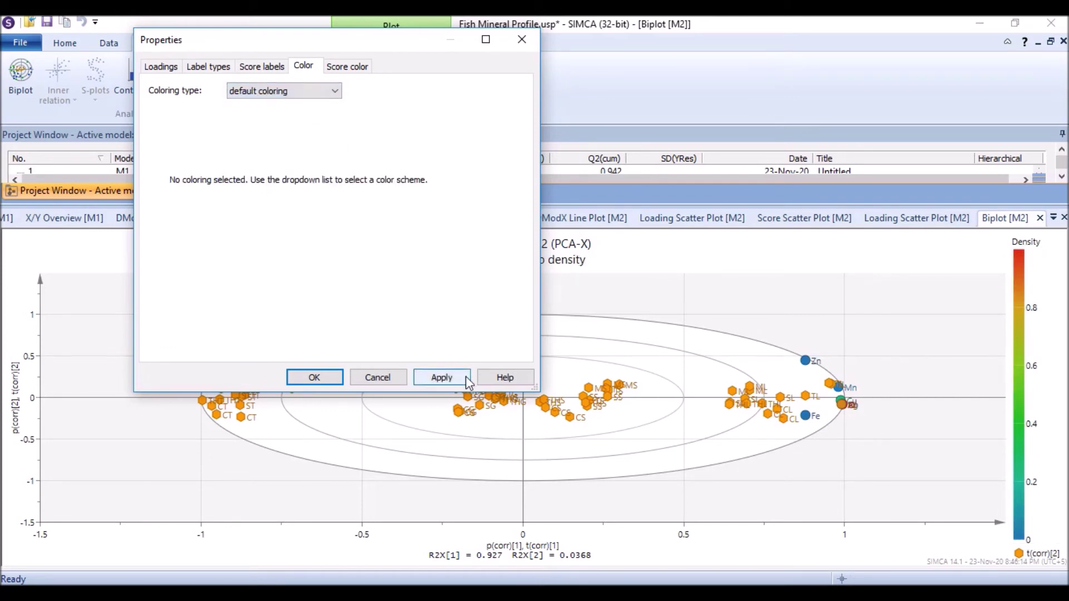
click(441, 377)
- Review the observation and variable label settings unchanged and close the properties
click(263, 69)
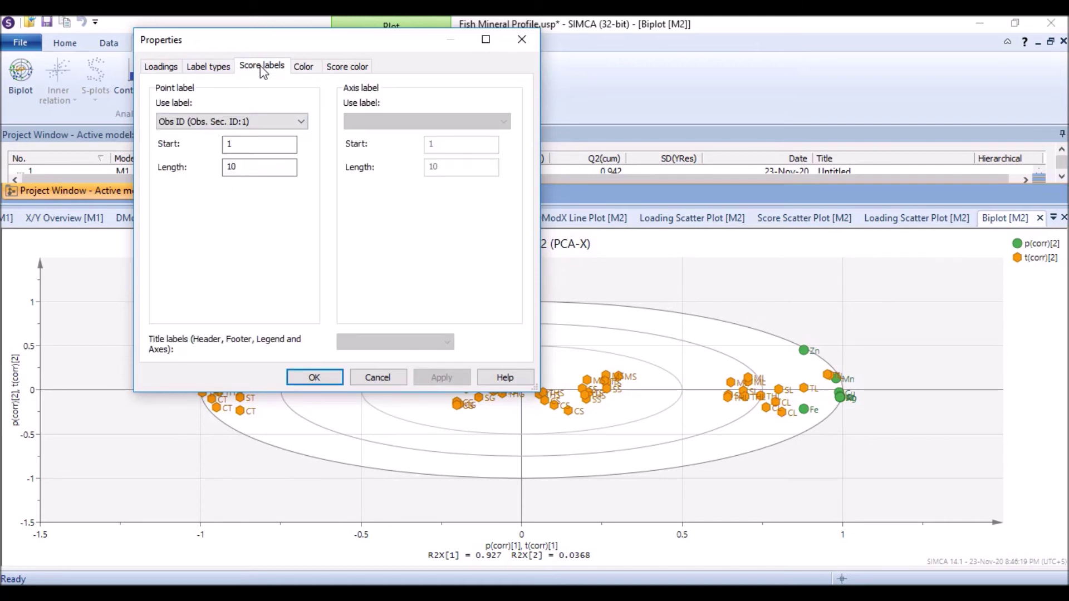
click(216, 63)
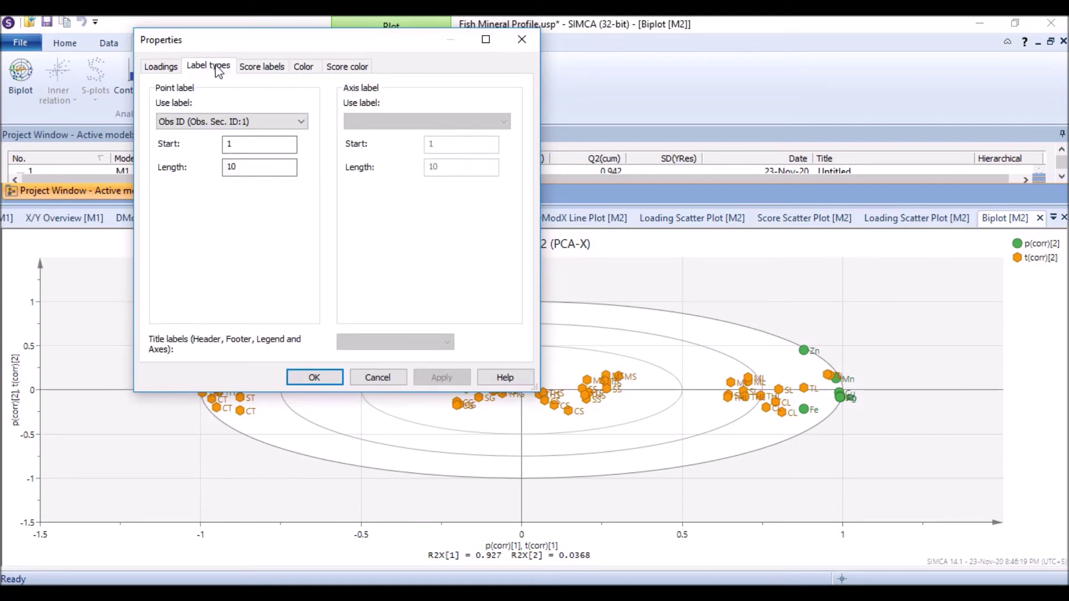
click(258, 68)
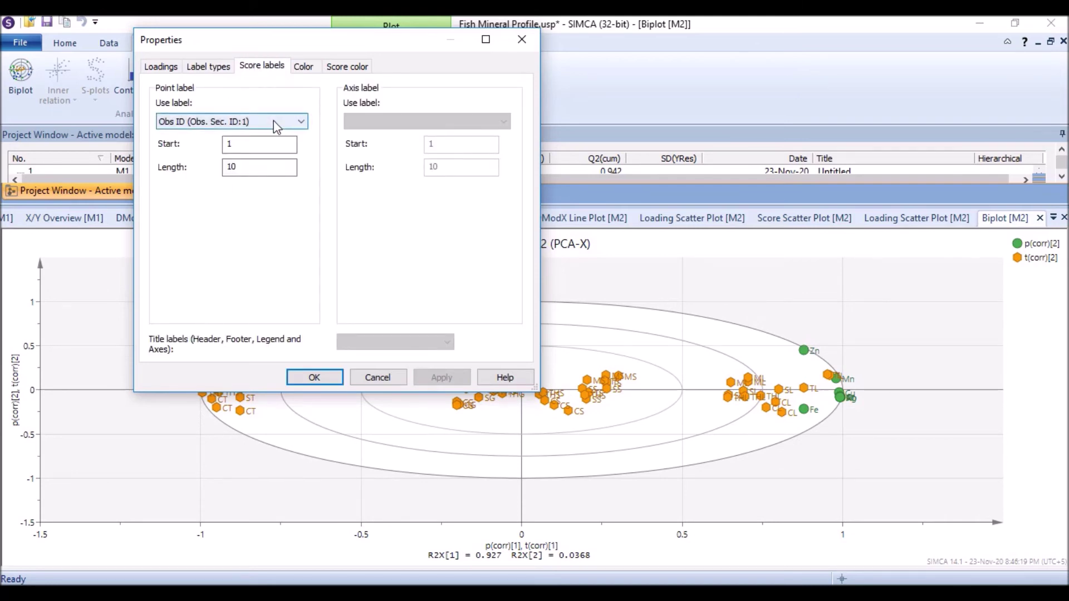
click(276, 122)
click(277, 121)
click(205, 68)
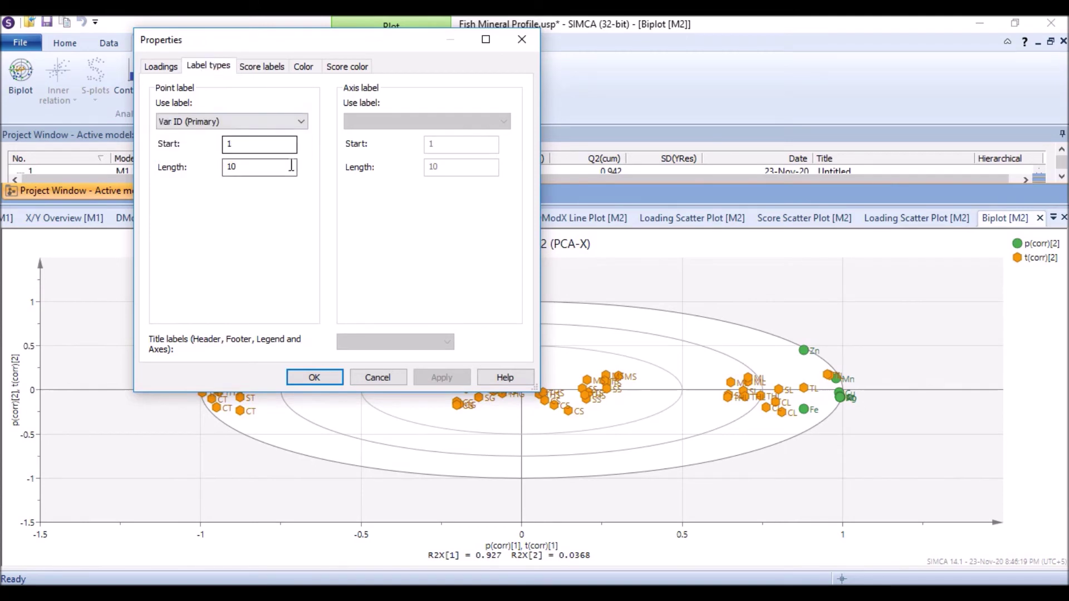
click(315, 378)
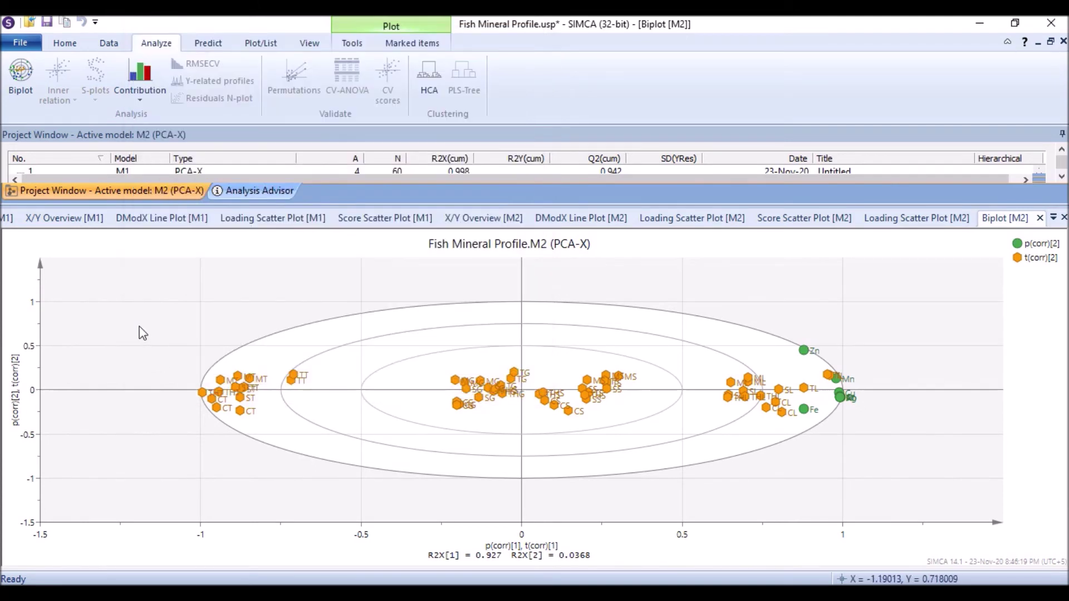
- In the biplot's axis formatting, enlarge the axis title font to size 18
right_click(100, 290)
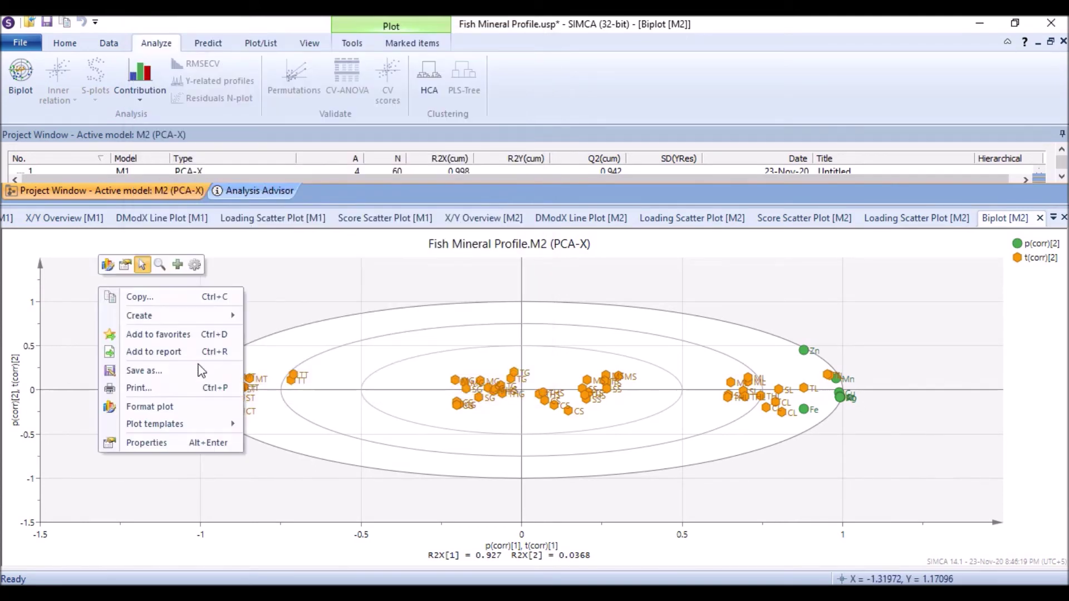
click(167, 407)
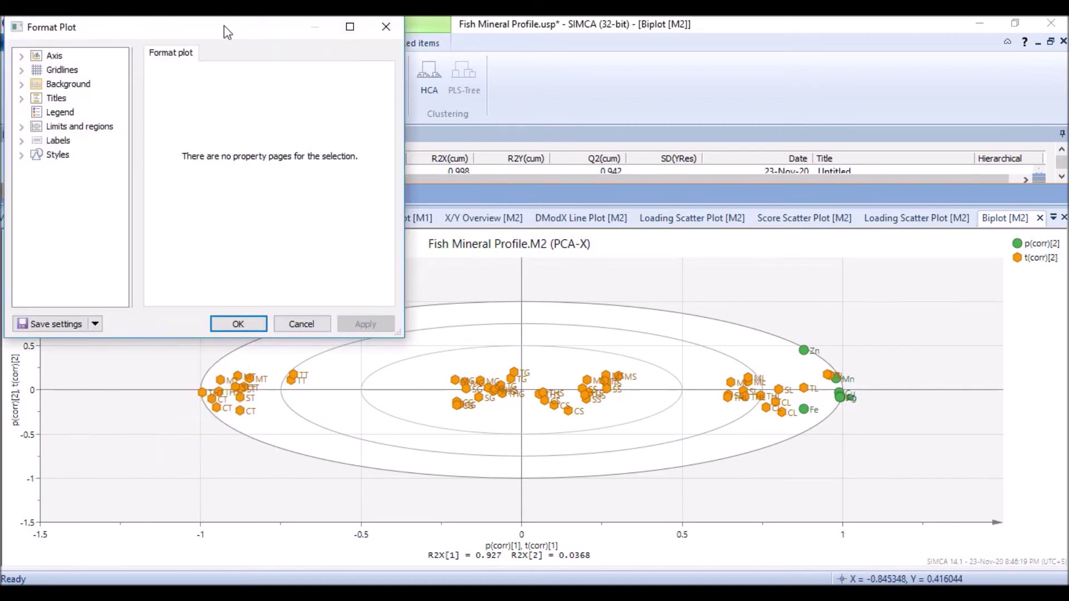
drag(224, 26, 282, 29)
double_click(281, 29)
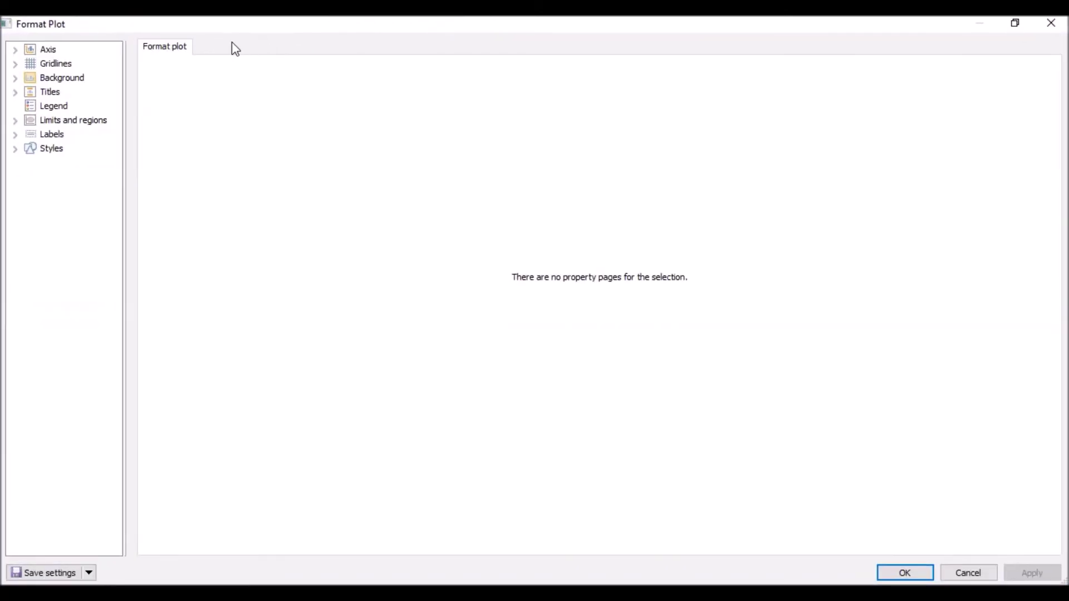
click(1014, 23)
click(54, 56)
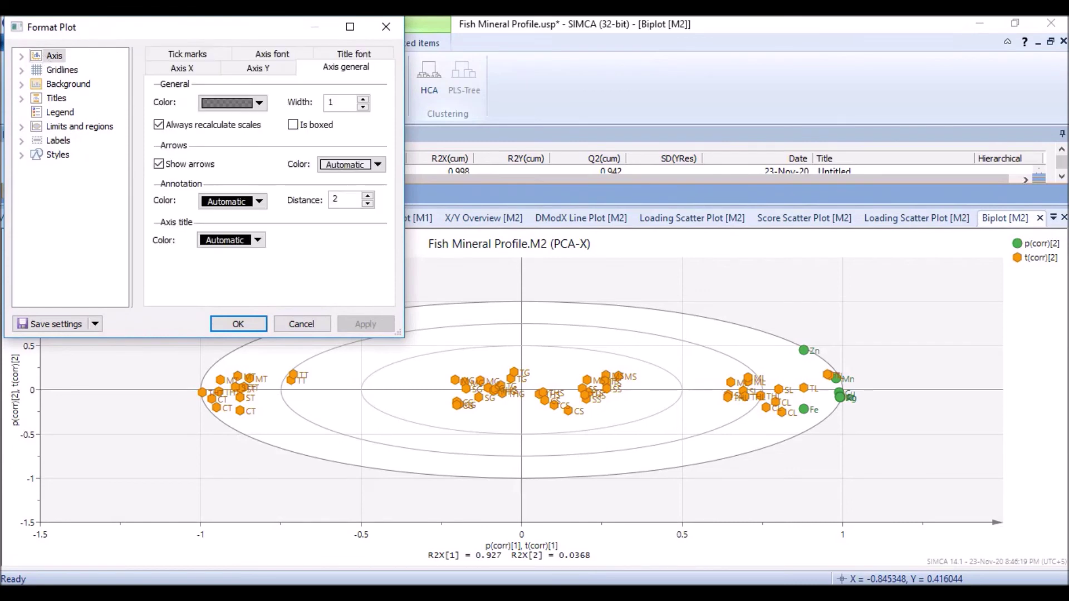
drag(160, 32, 302, 84)
click(489, 109)
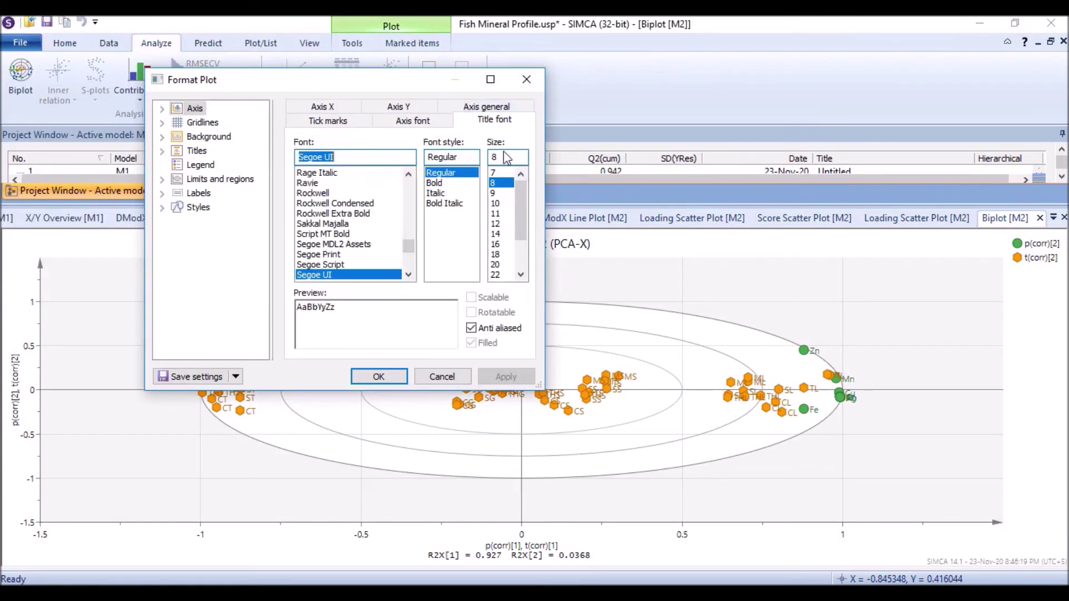
click(495, 254)
click(496, 377)
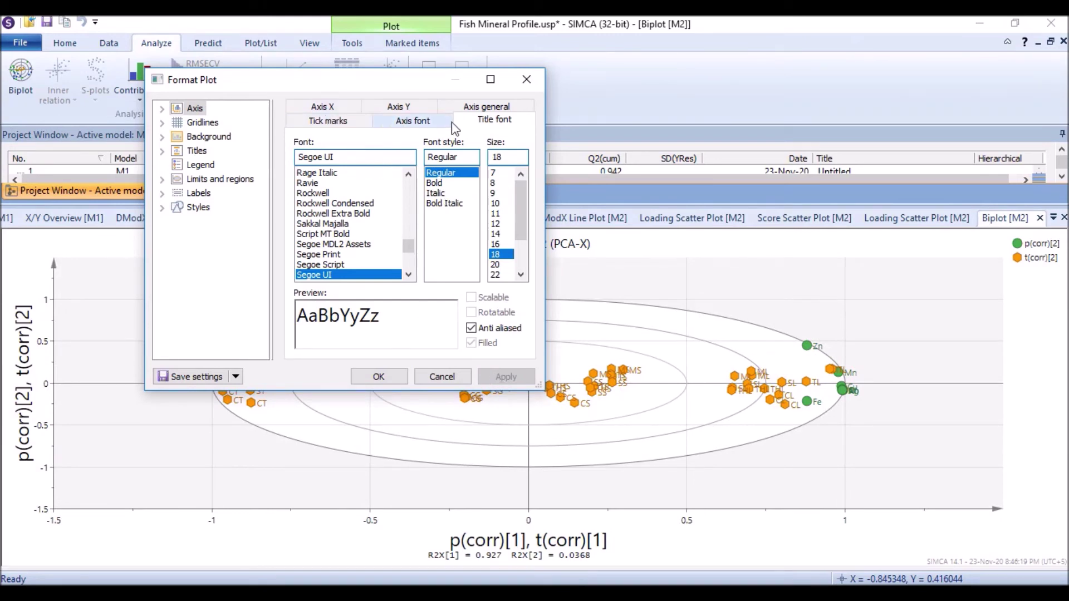
- Thicken the axis lines to width 4 and select no gridlines
click(486, 107)
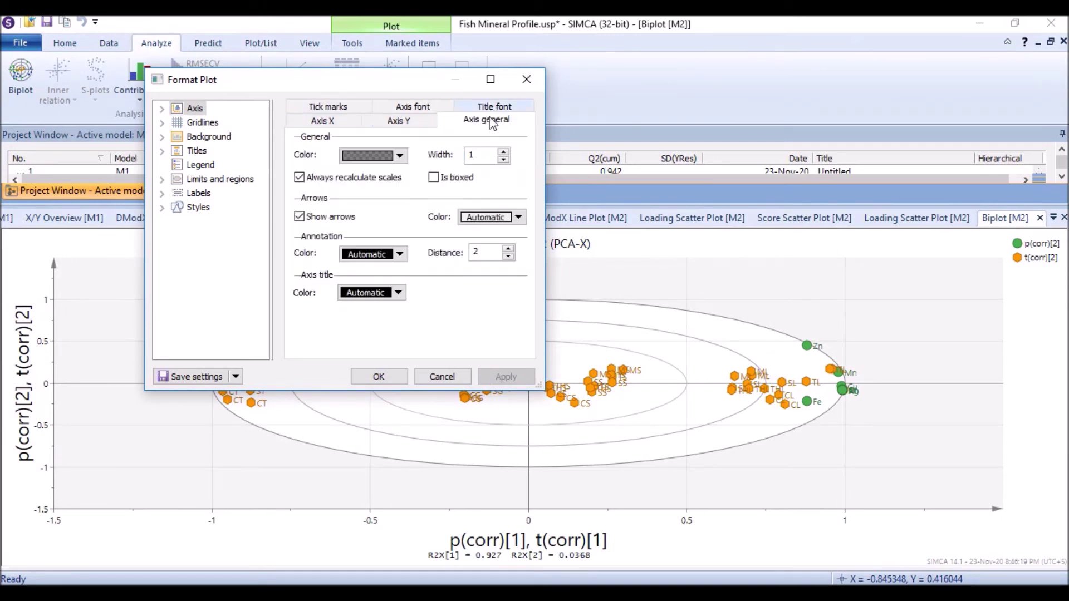
click(504, 153)
click(506, 376)
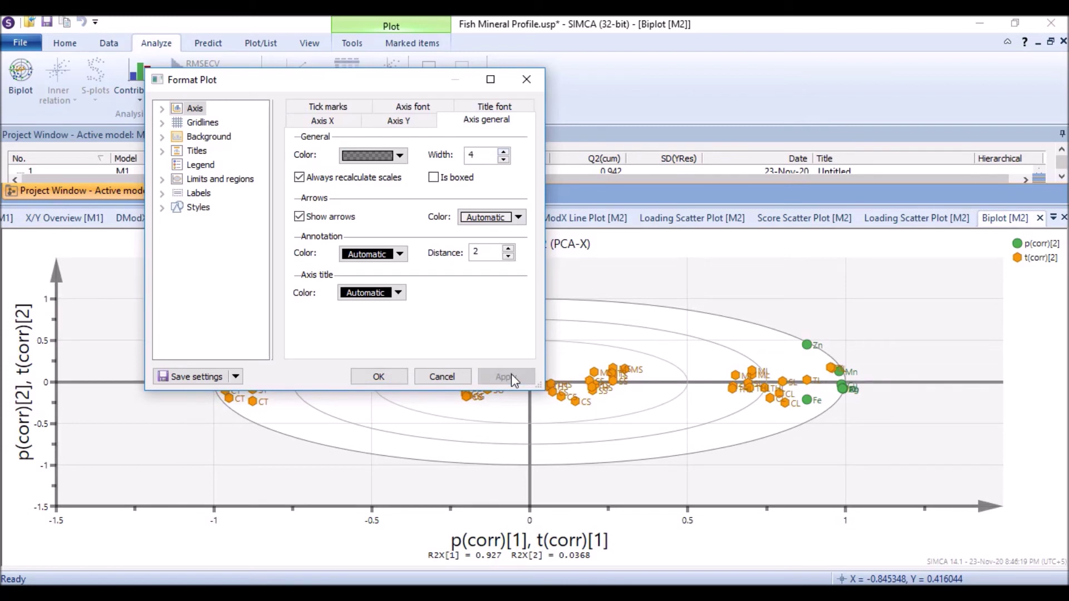
click(204, 122)
click(307, 143)
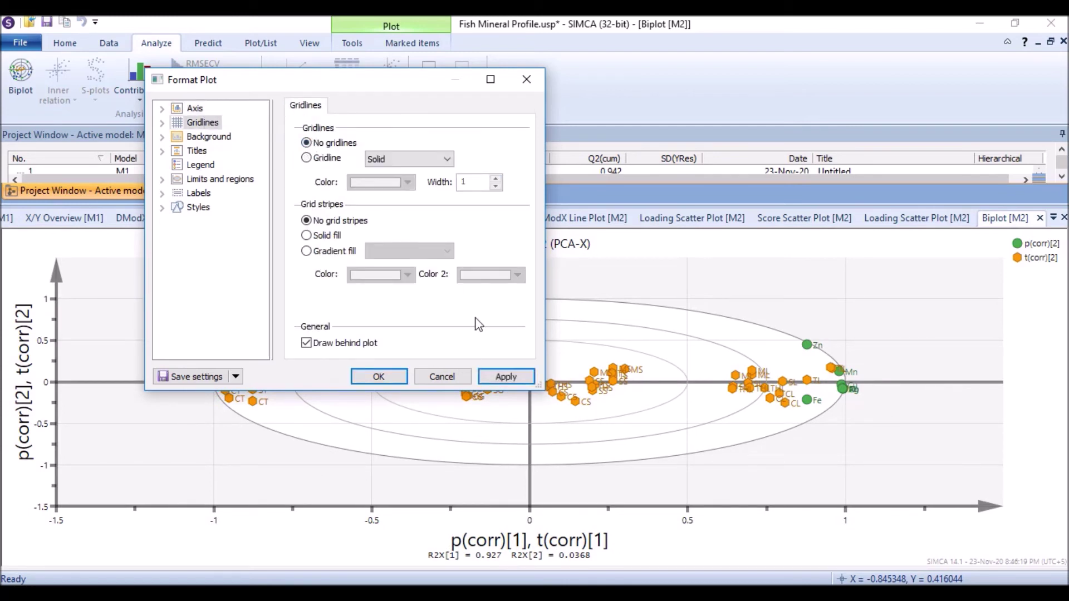
- Apply the gridline change and toggle Draw behind plot off and back on
click(510, 377)
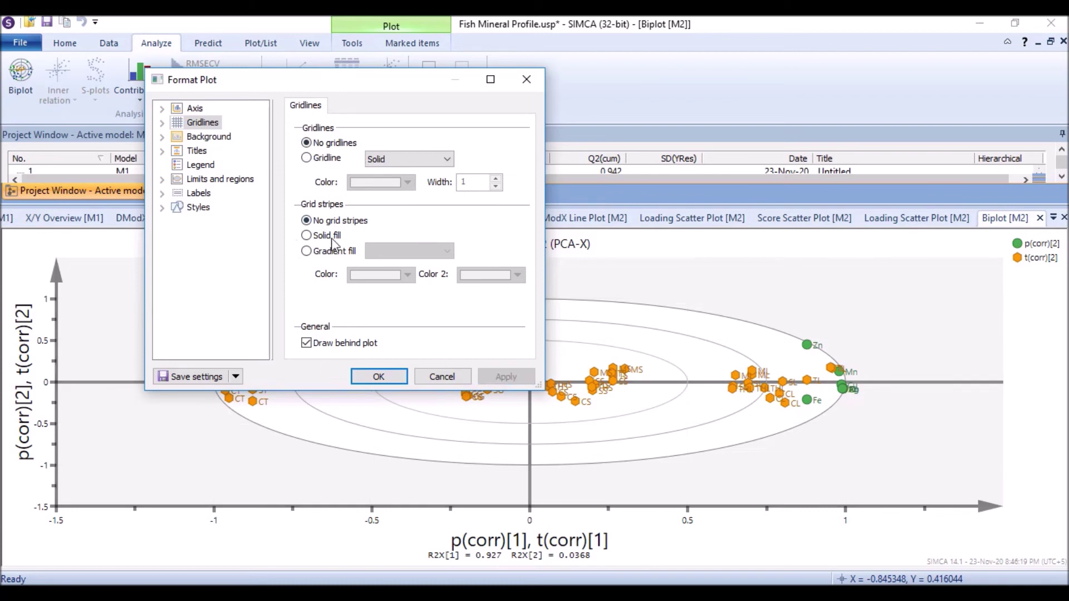
click(306, 343)
click(498, 378)
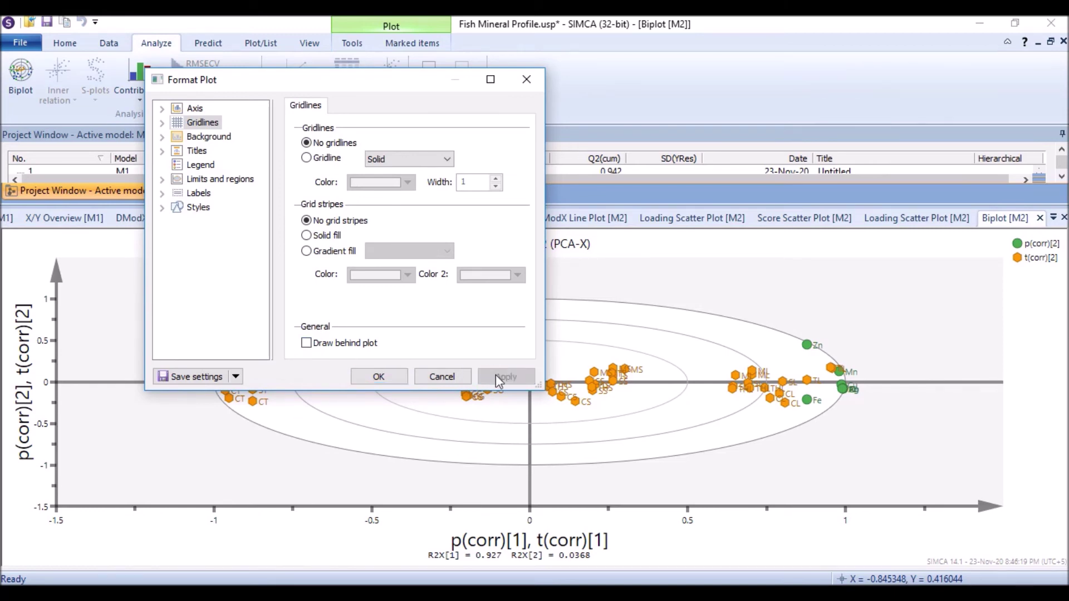
click(307, 343)
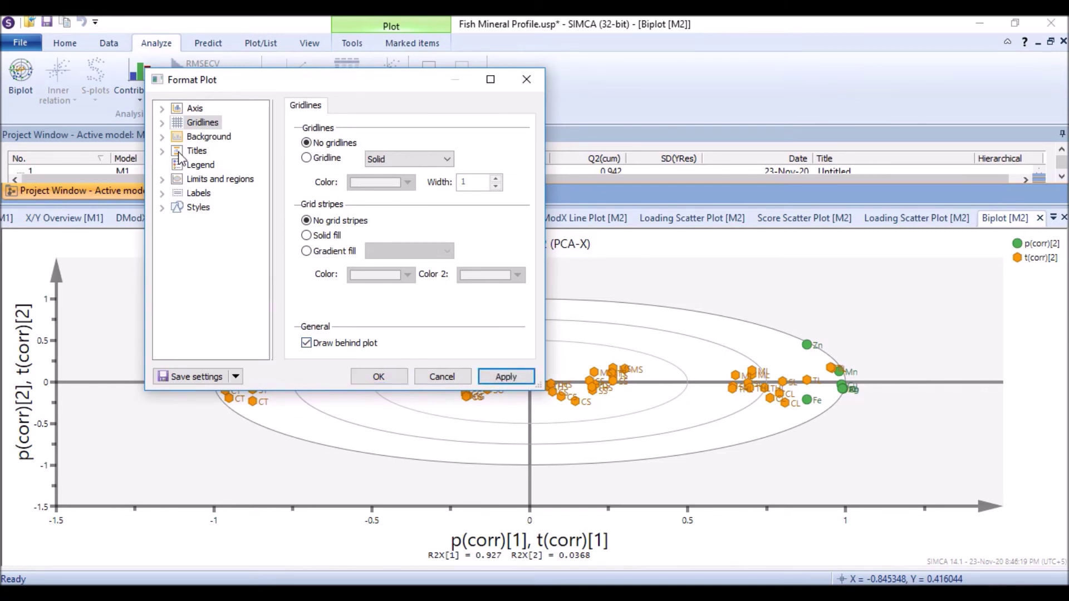
- Browse the label and style formatting settings, then cancel the formatting dialog
click(199, 194)
click(199, 208)
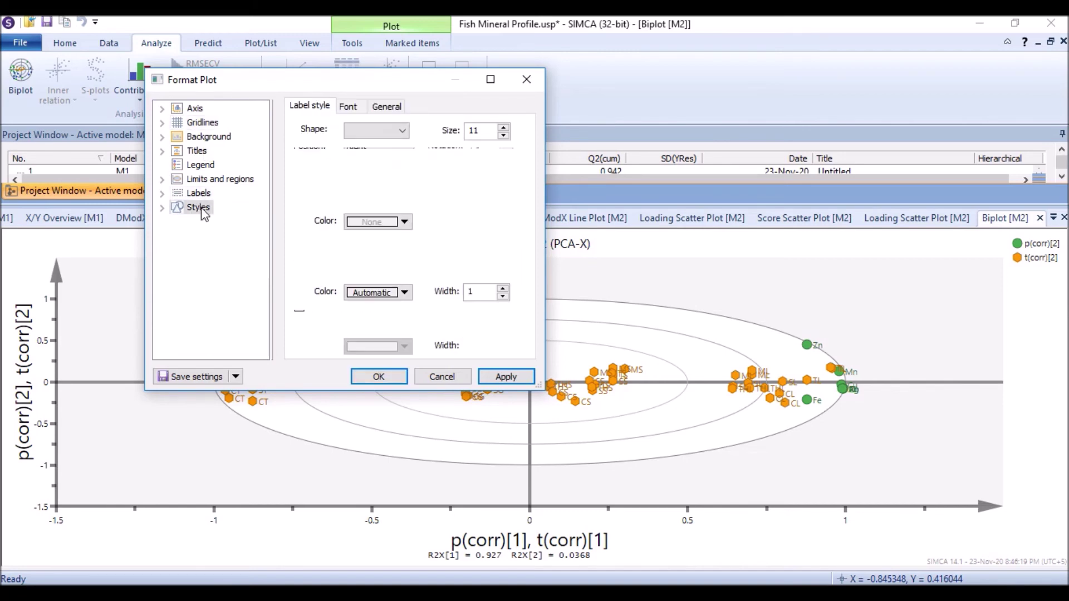
click(383, 106)
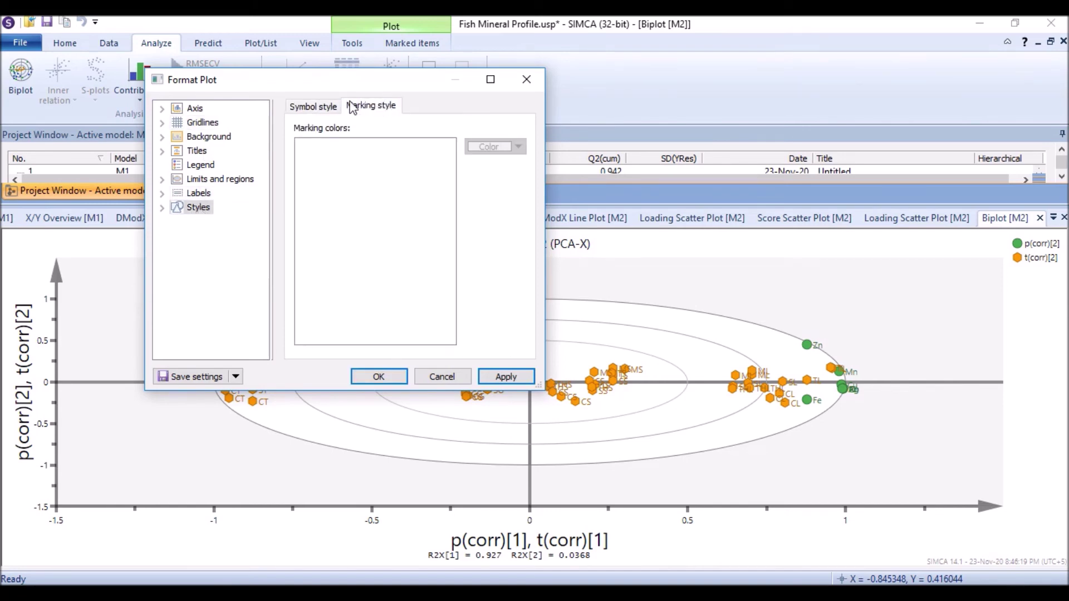
click(323, 107)
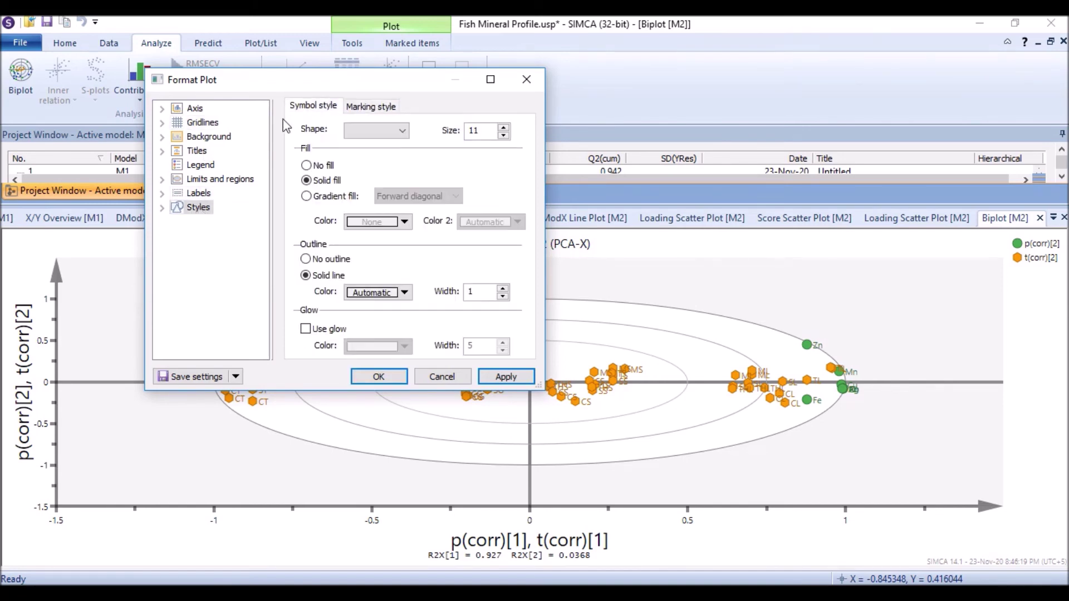
click(443, 378)
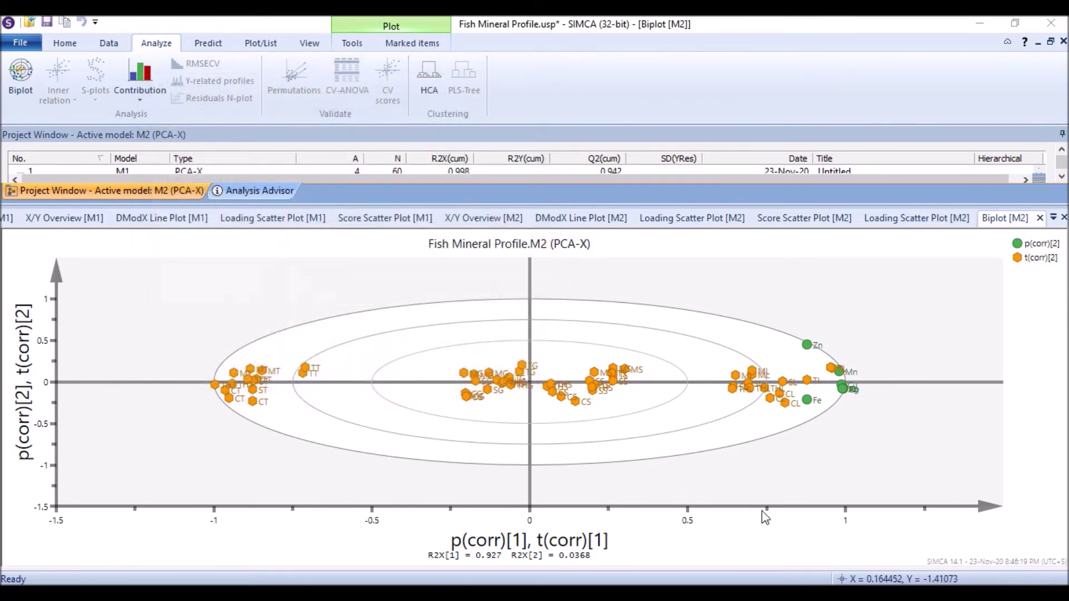
- Move the M2 score scatter plot tab after the M2 loading scatter plot
click(819, 218)
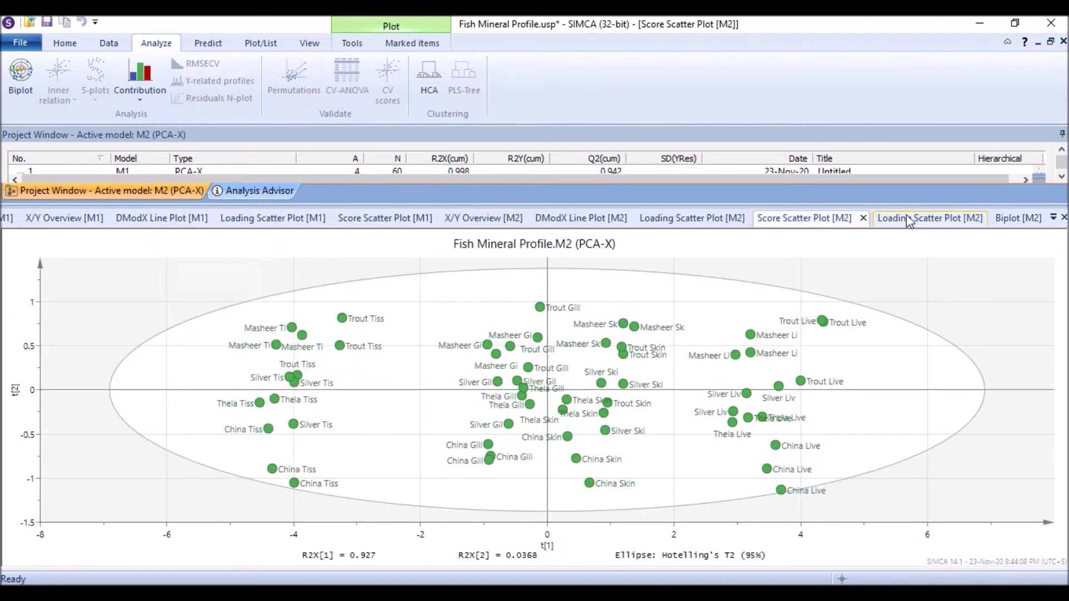
click(911, 221)
drag(823, 219, 1064, 218)
click(1018, 218)
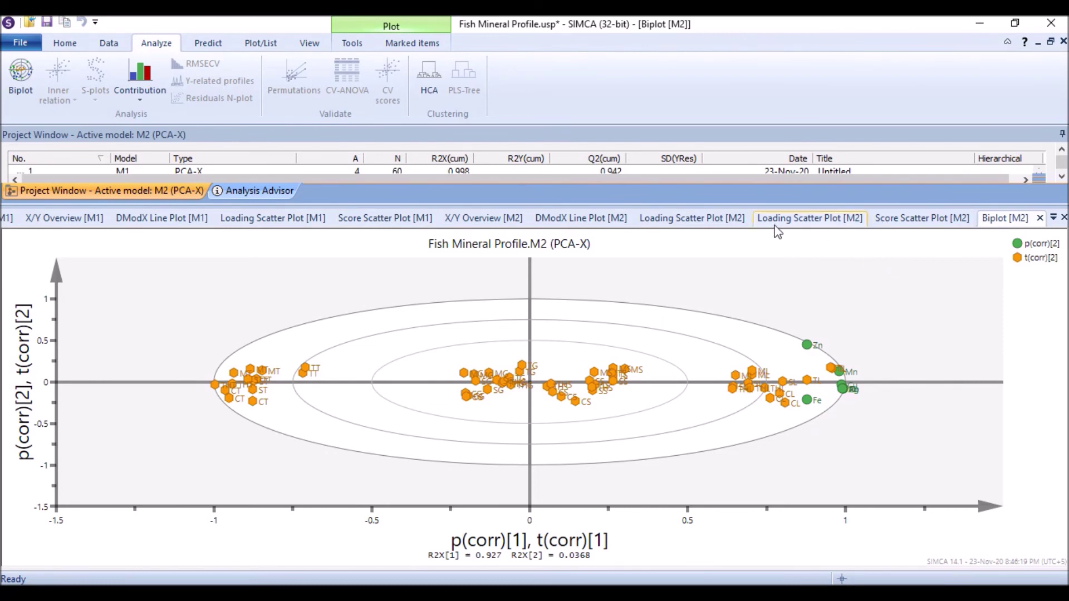
- Review the M2 loading and score plots, then start hierarchical cluster analysis (HCA)
click(793, 223)
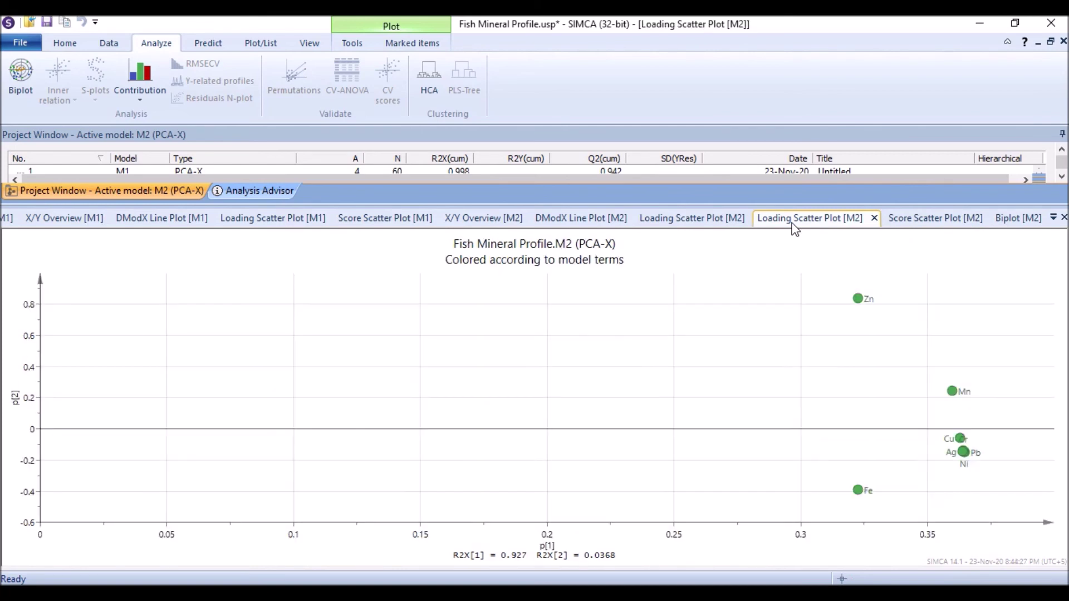
click(920, 223)
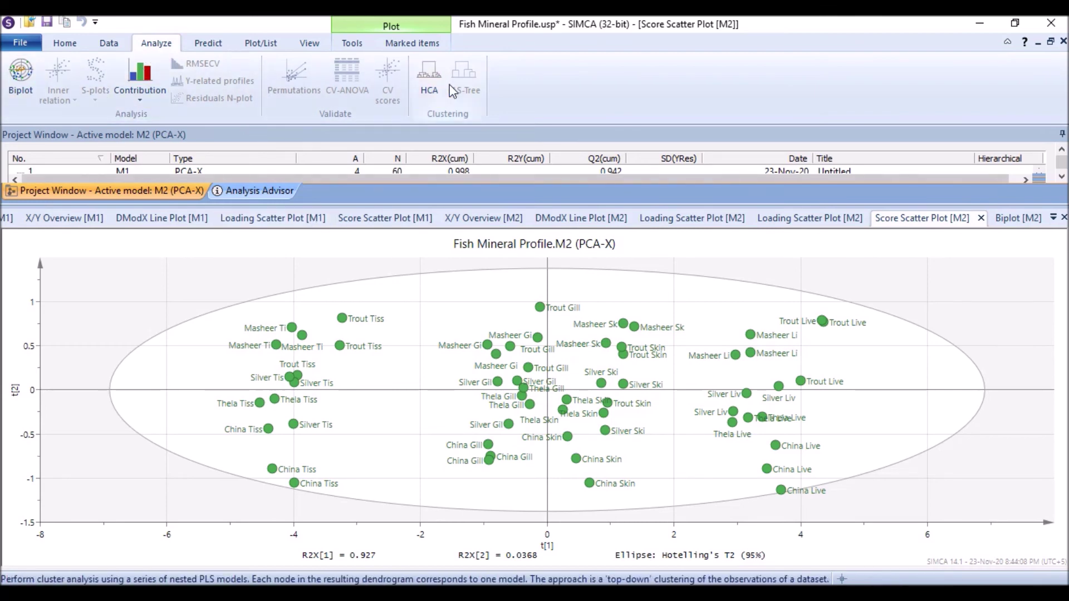
click(432, 69)
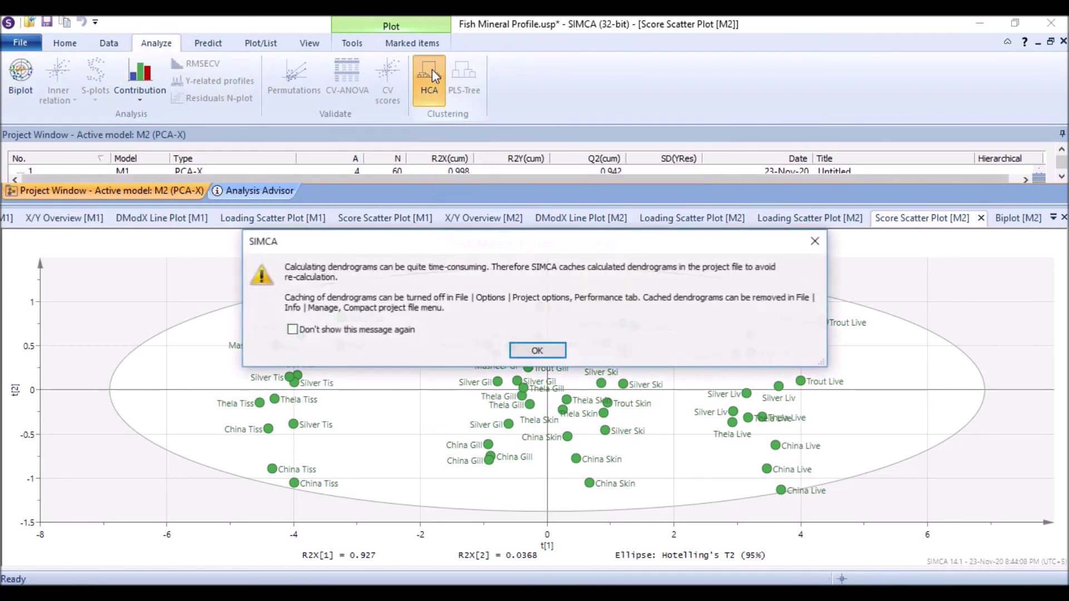
- Build the Ward dendrogram on t[1 2 3 4] with points labelled by Obs ID (Primary)
click(542, 352)
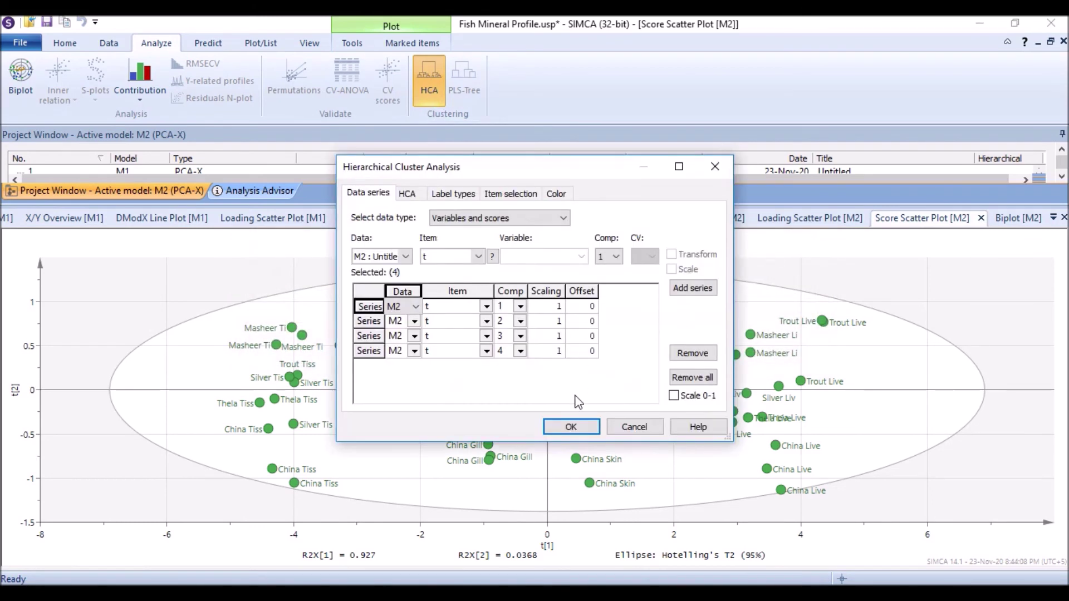
click(409, 194)
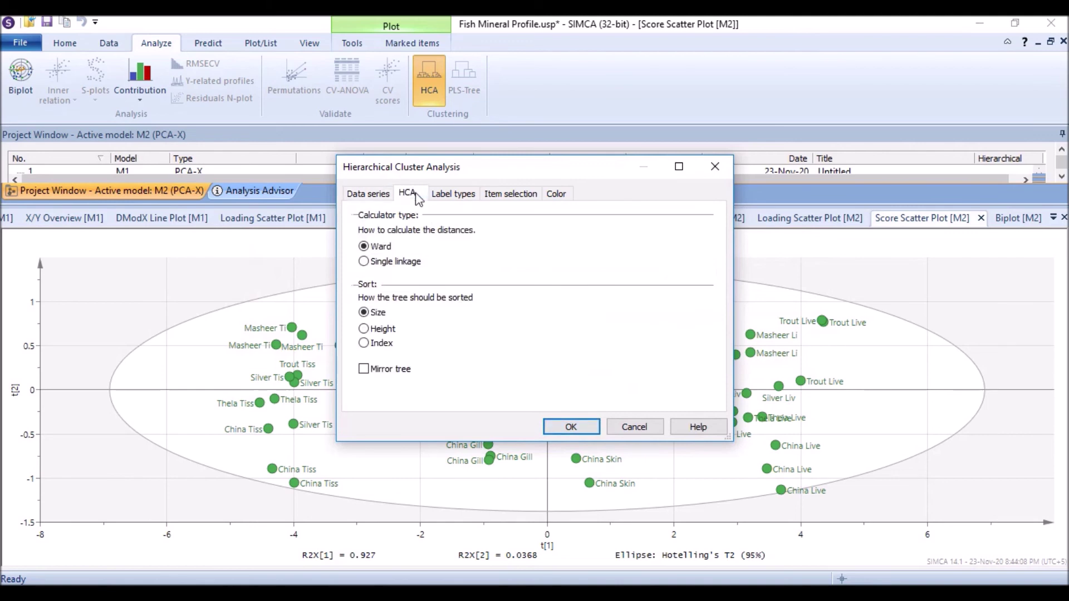
click(452, 194)
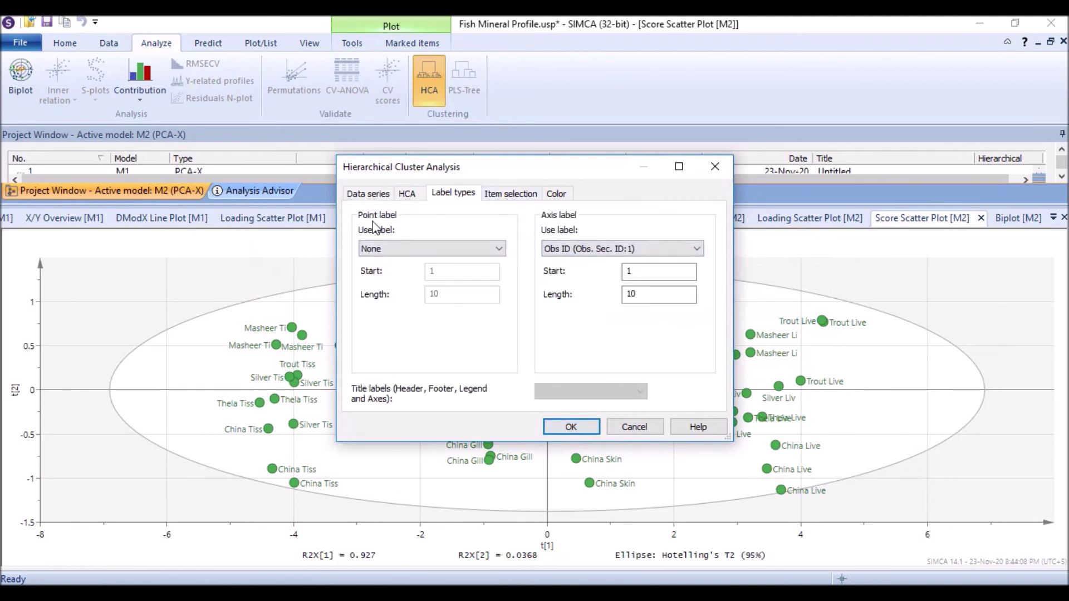
click(437, 248)
click(423, 272)
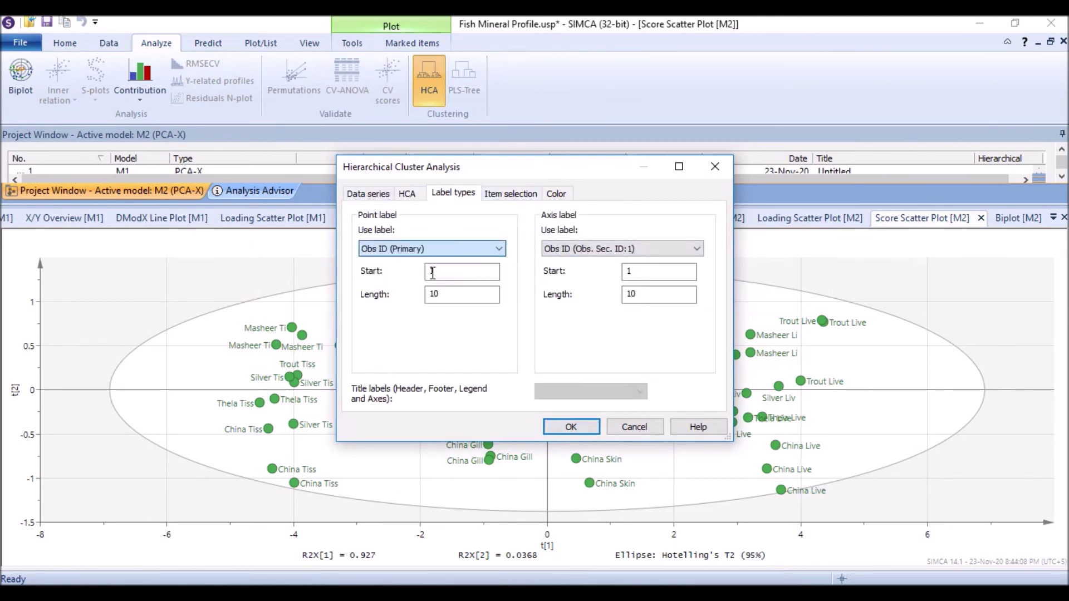
click(368, 193)
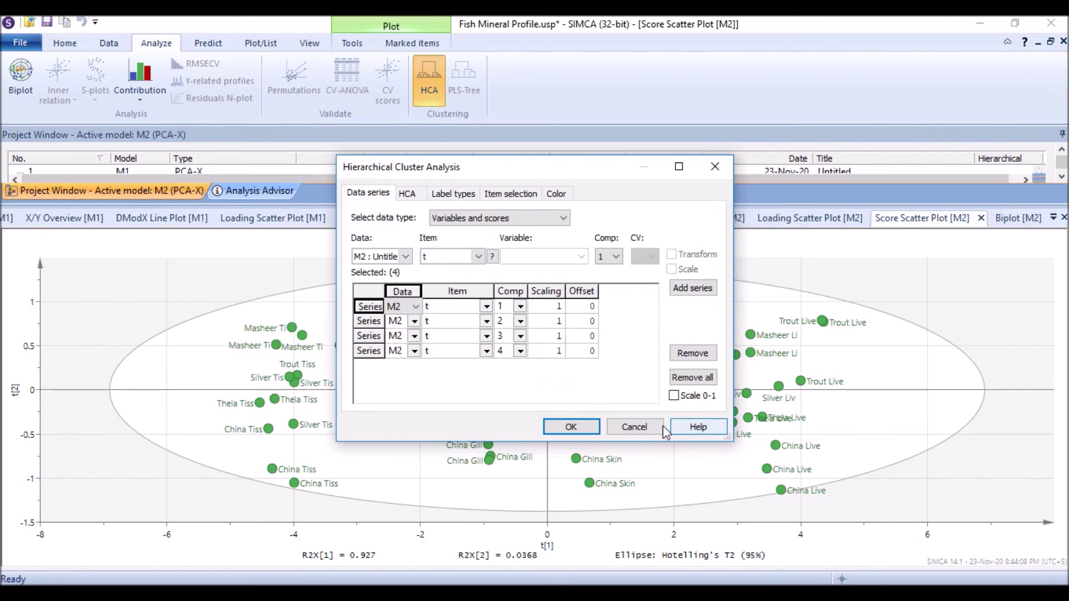
click(585, 426)
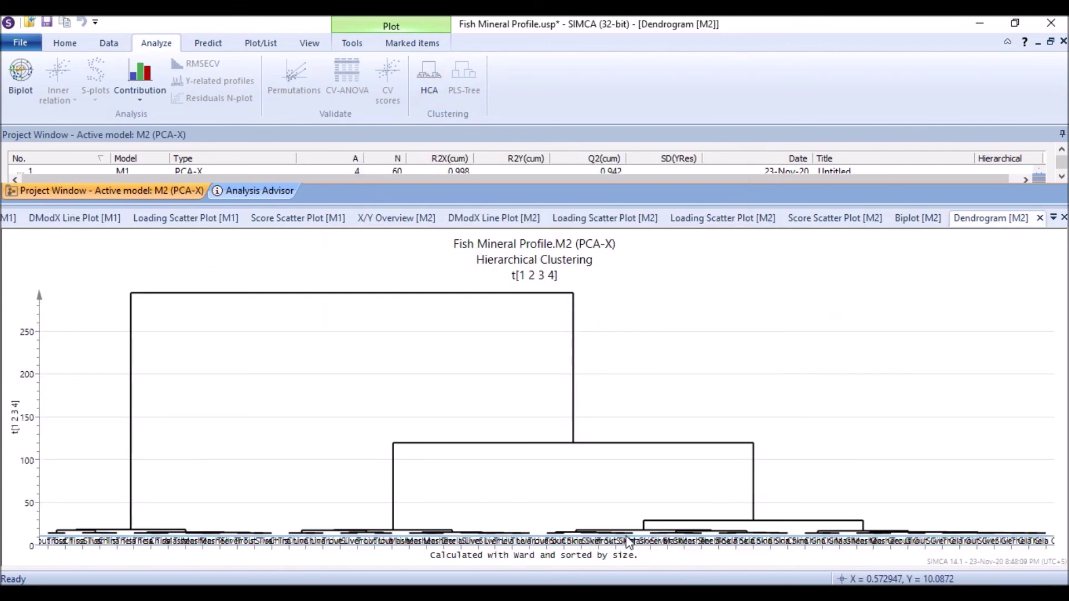
right_click(131, 278)
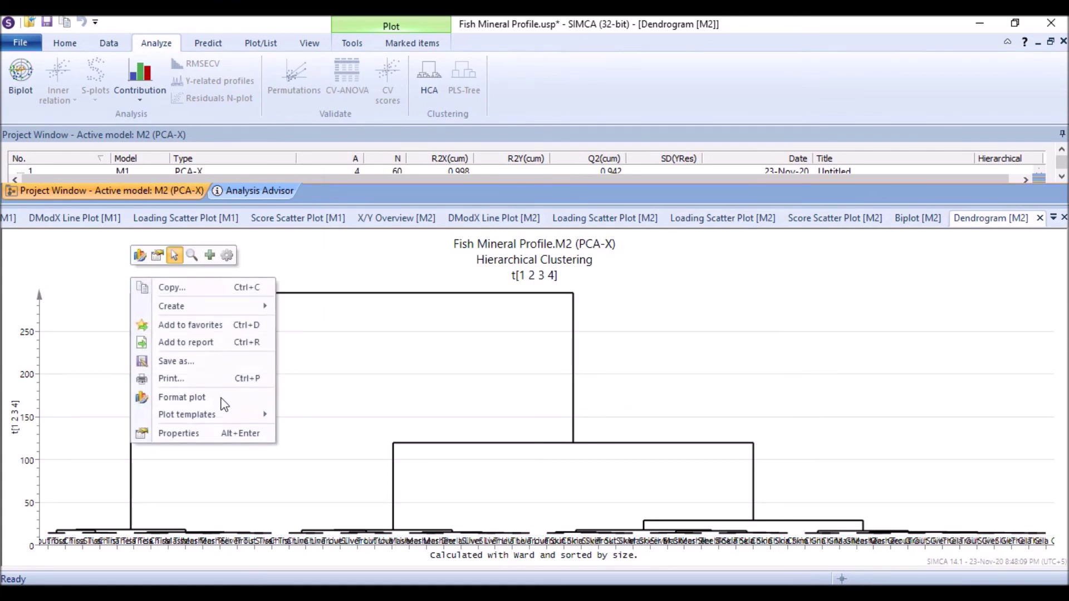
click(181, 397)
click(193, 108)
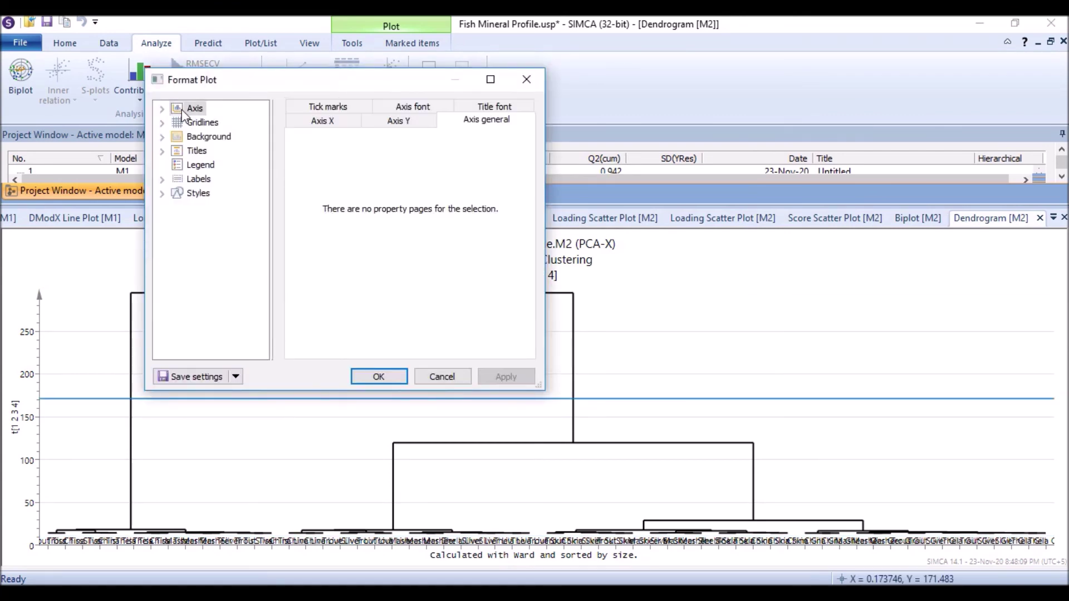
click(200, 122)
click(205, 137)
click(196, 151)
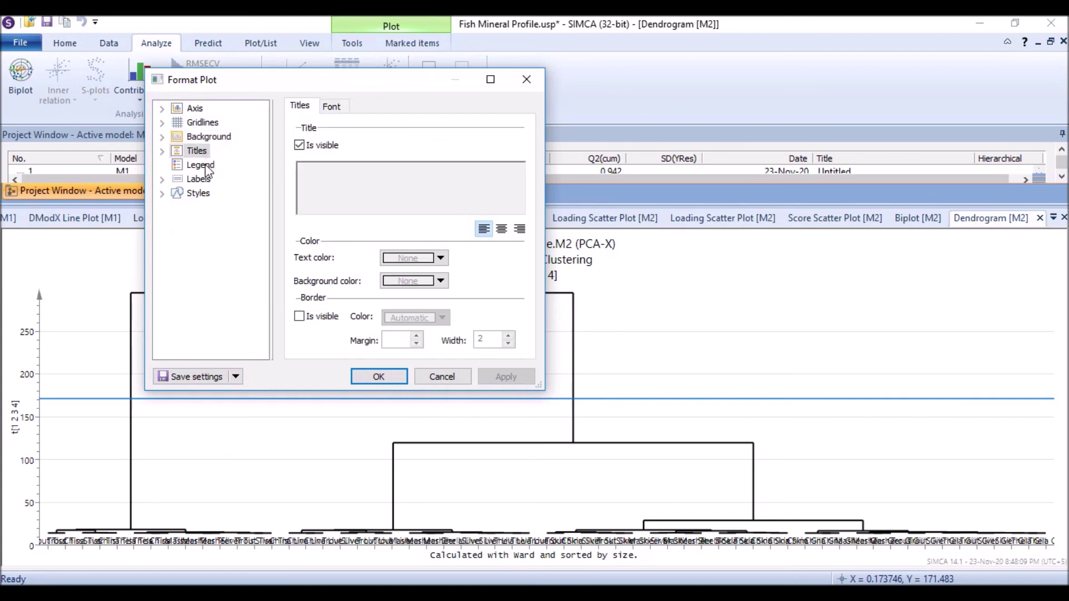
click(199, 165)
click(198, 179)
click(198, 193)
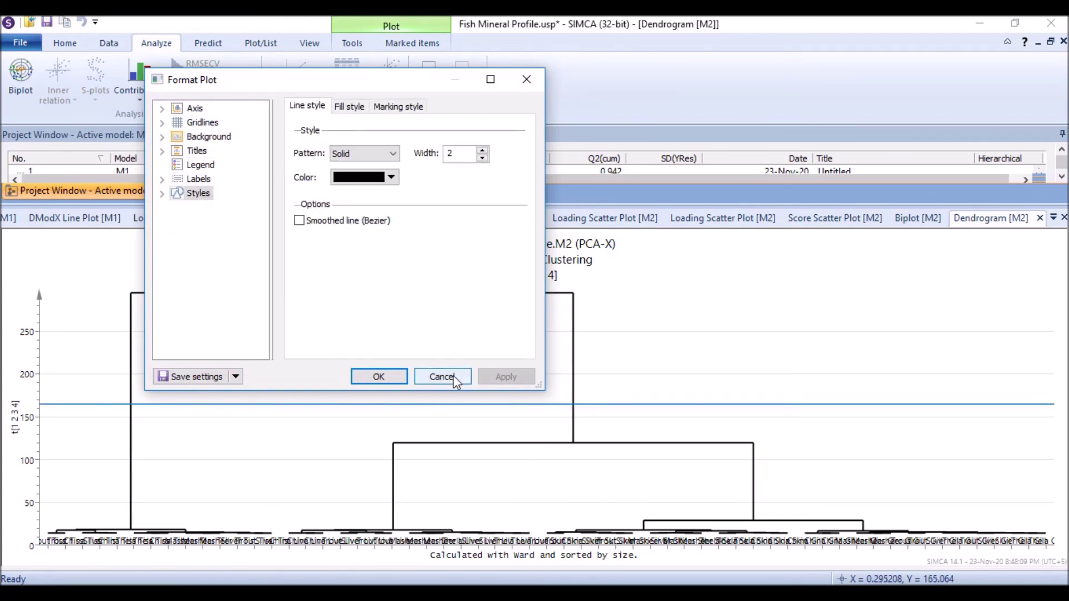
click(398, 106)
click(345, 108)
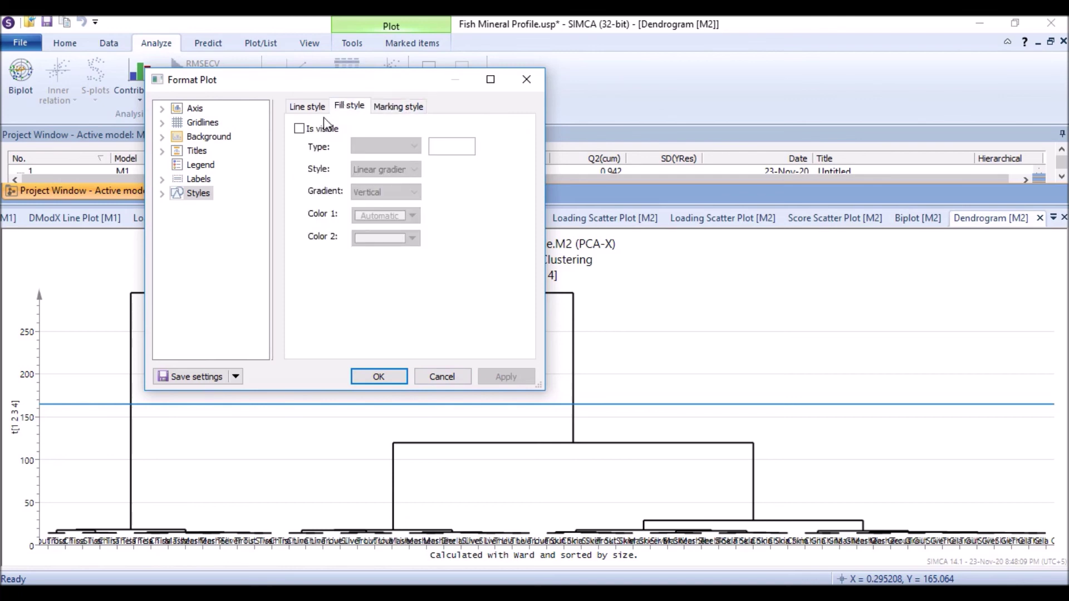
click(439, 377)
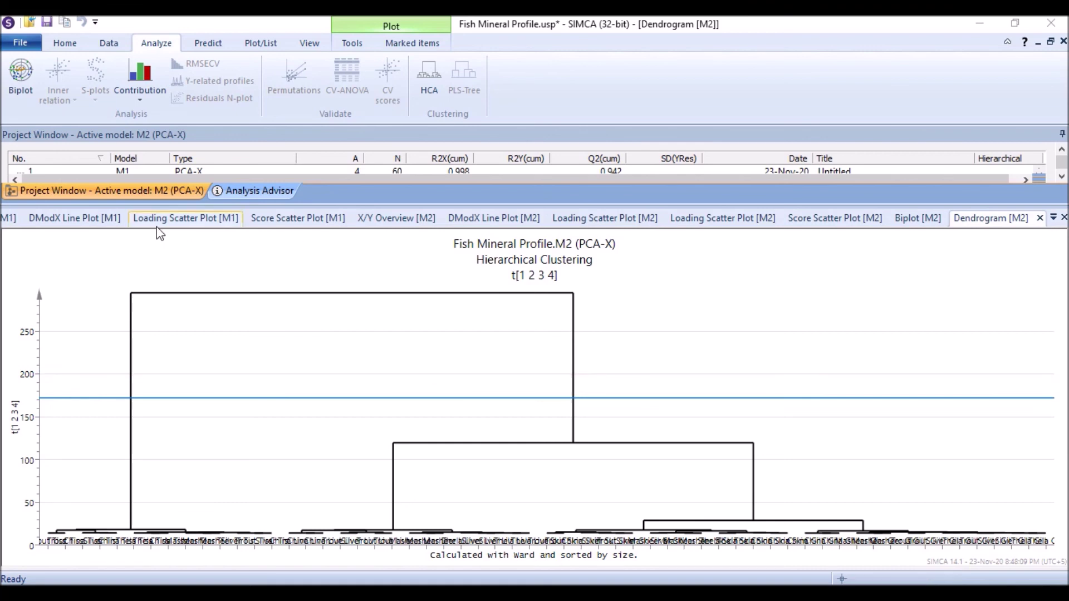
- Review the M1 score and loading plots and enlarge the model list to show M1 and M2
click(169, 220)
click(308, 219)
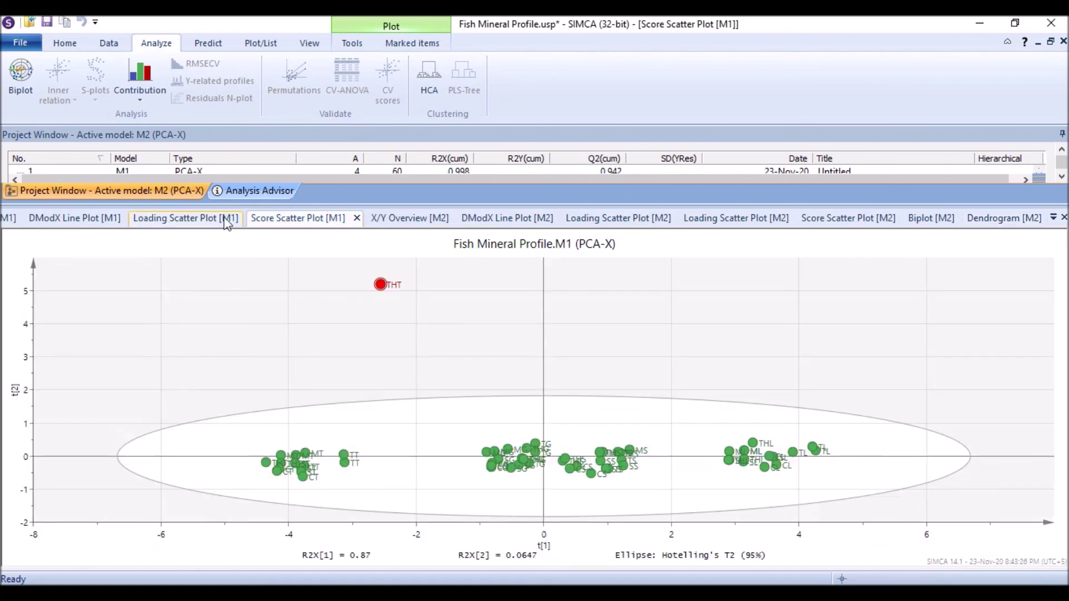
click(299, 220)
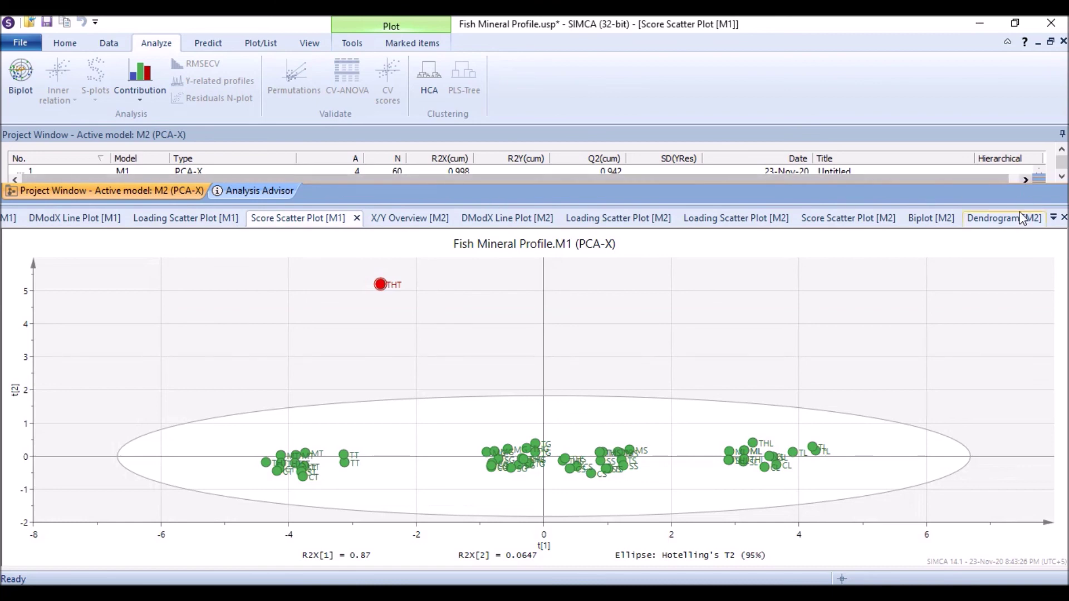
drag(1020, 205, 1026, 298)
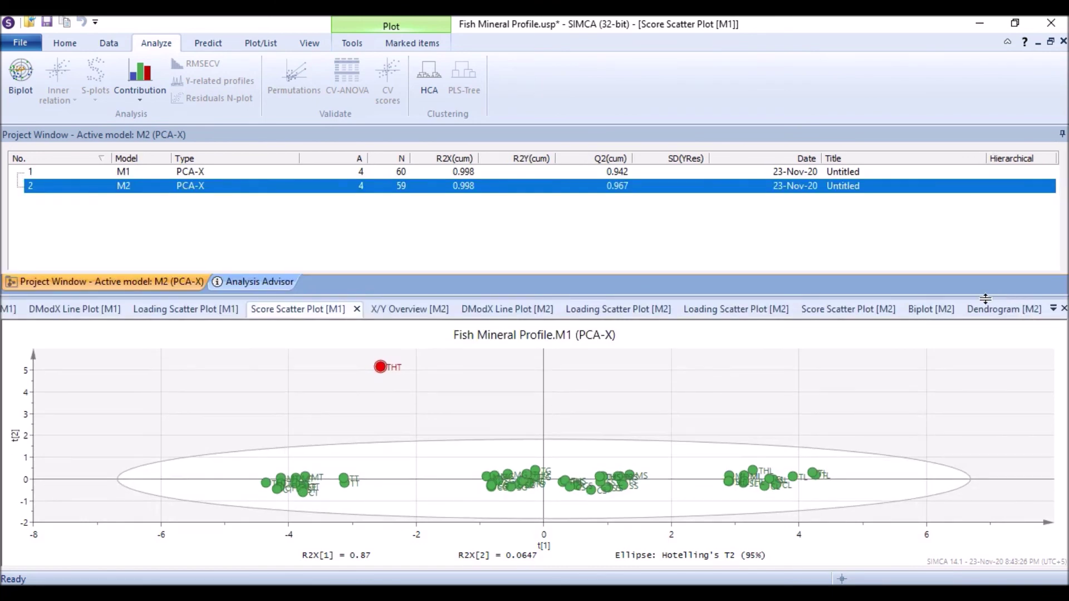
click(181, 311)
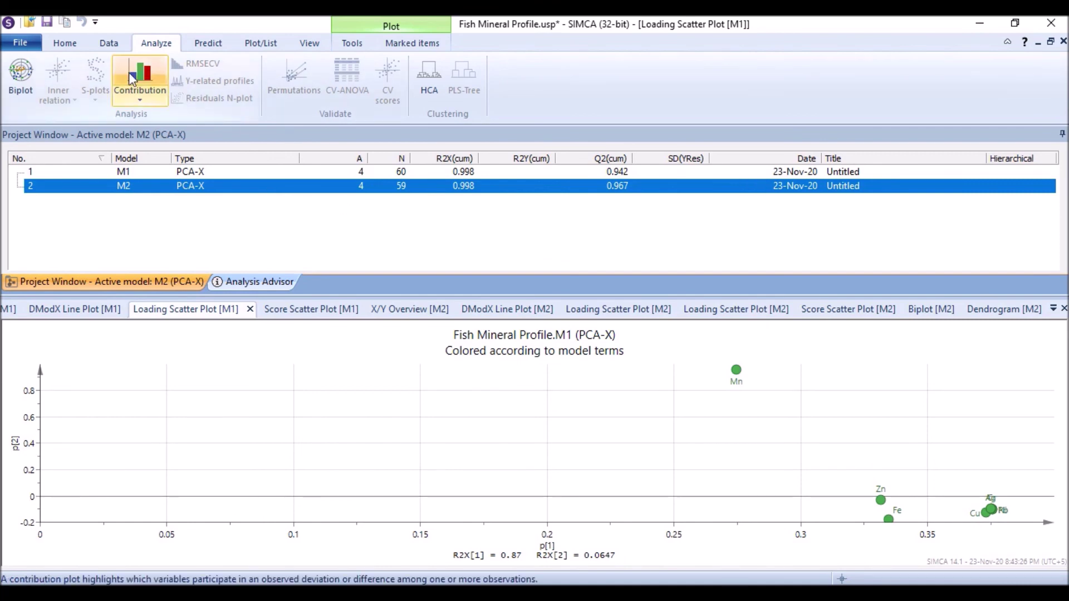
- Create the four overview plots for M2 and maximize its score scatter plot
click(66, 43)
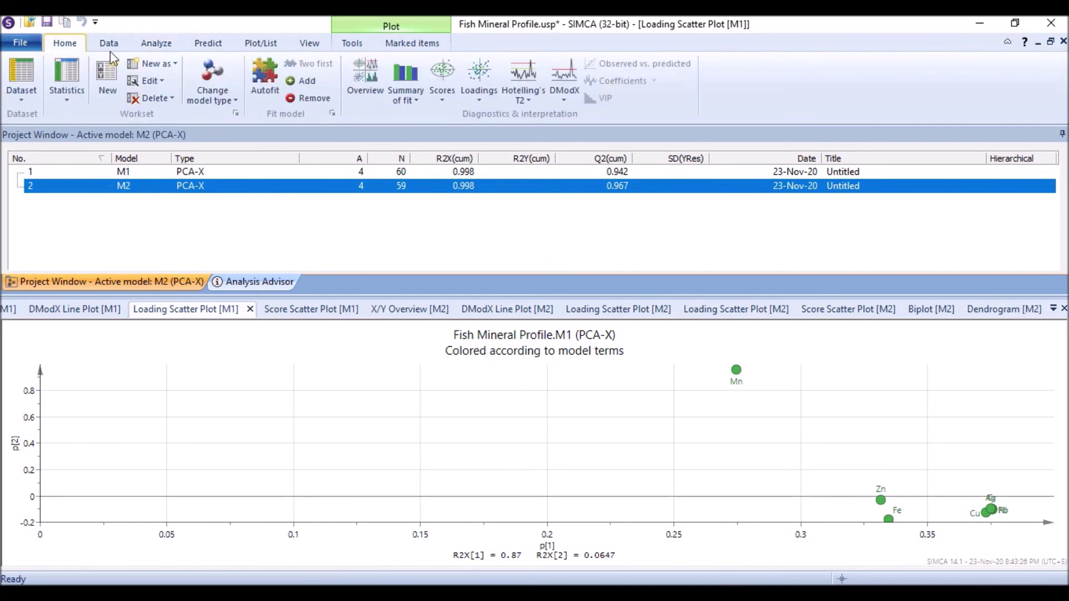
click(370, 76)
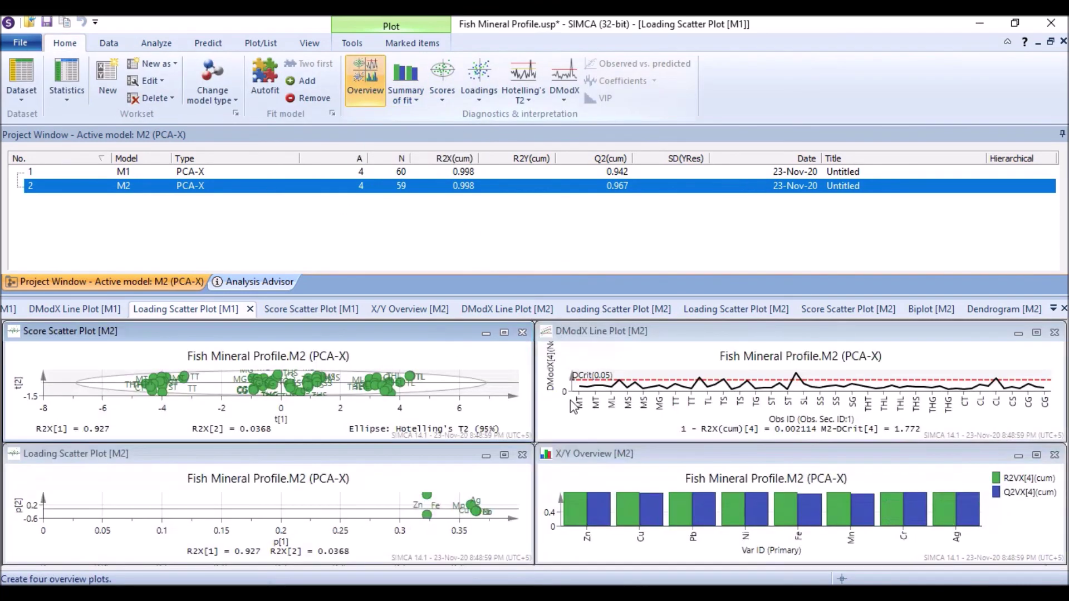
click(504, 332)
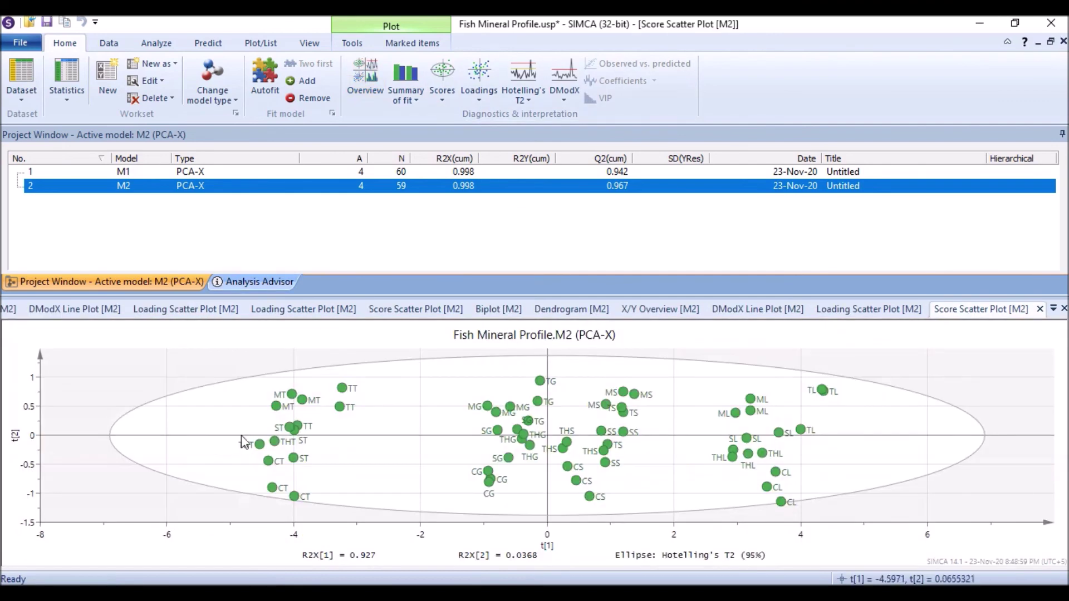